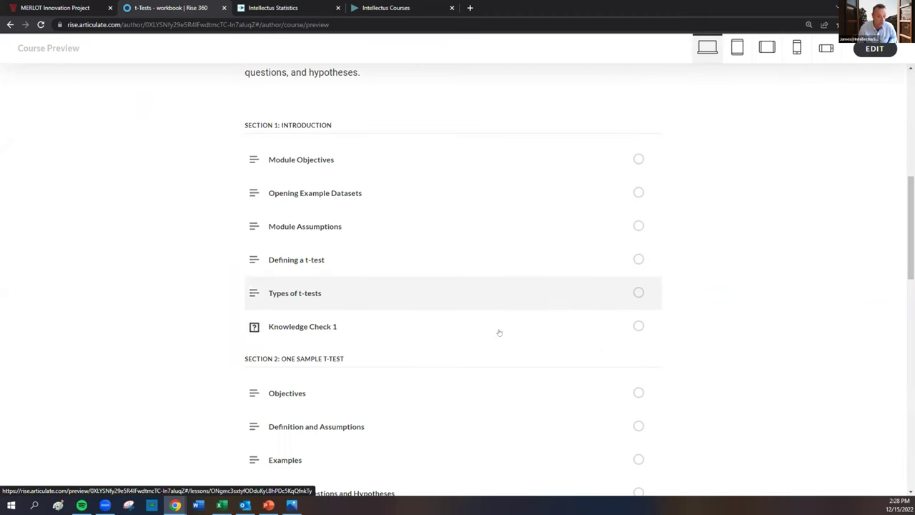
Step: Open the Objectives lesson of Section 2: One Sample t-Test and read the learning objectives
{"action": "scroll", "coordinate": [496, 324], "scroll_direction": "down", "scroll_amount": 2}
{"action": "scroll", "coordinate": [406, 325], "scroll_direction": "down", "scroll_amount": 1}
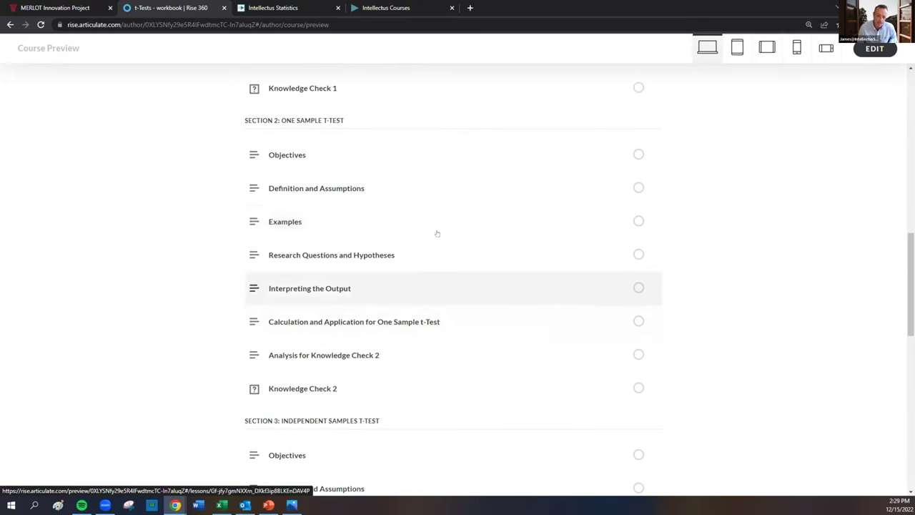
{"action": "left_click", "coordinate": [286, 153]}
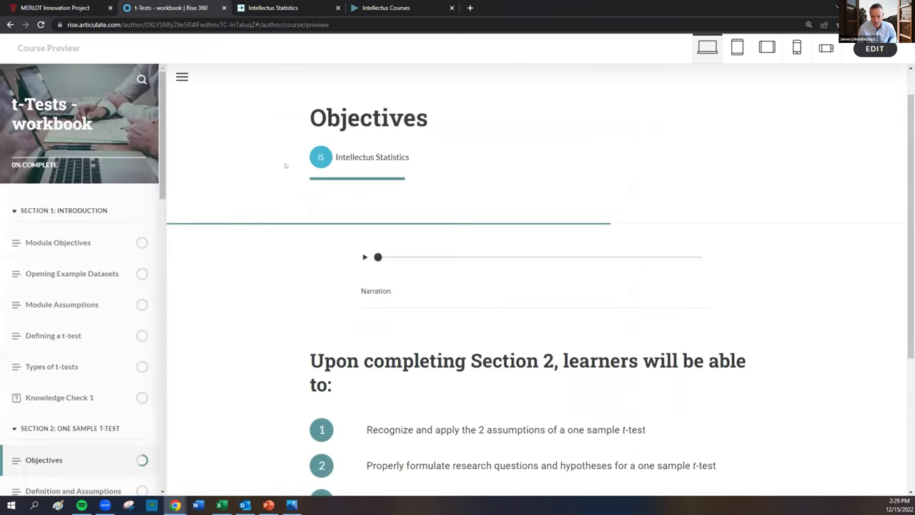
{"action": "scroll", "coordinate": [493, 323], "scroll_direction": "down", "scroll_amount": 3}
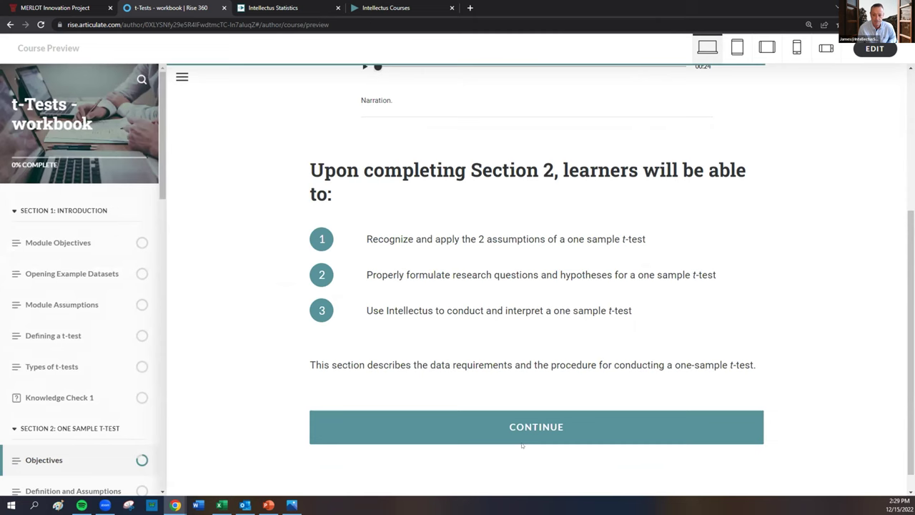
Step: Continue to the Definition and Assumptions lesson and read the assumptions of a one sample t-test
{"action": "left_click", "coordinate": [537, 423]}
{"action": "scroll", "coordinate": [564, 389], "scroll_direction": "down", "scroll_amount": 5}
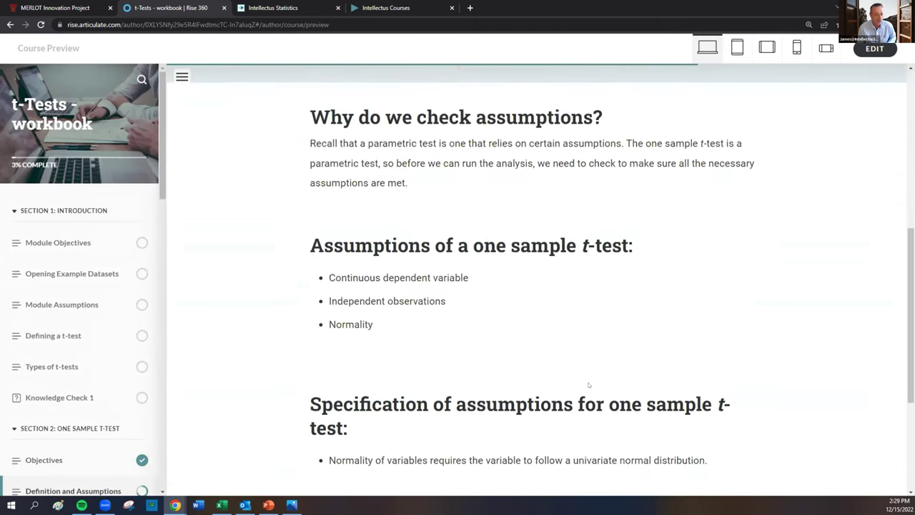
{"action": "scroll", "coordinate": [589, 385], "scroll_direction": "down", "scroll_amount": 1}
{"action": "scroll", "coordinate": [643, 371], "scroll_direction": "down", "scroll_amount": 2}
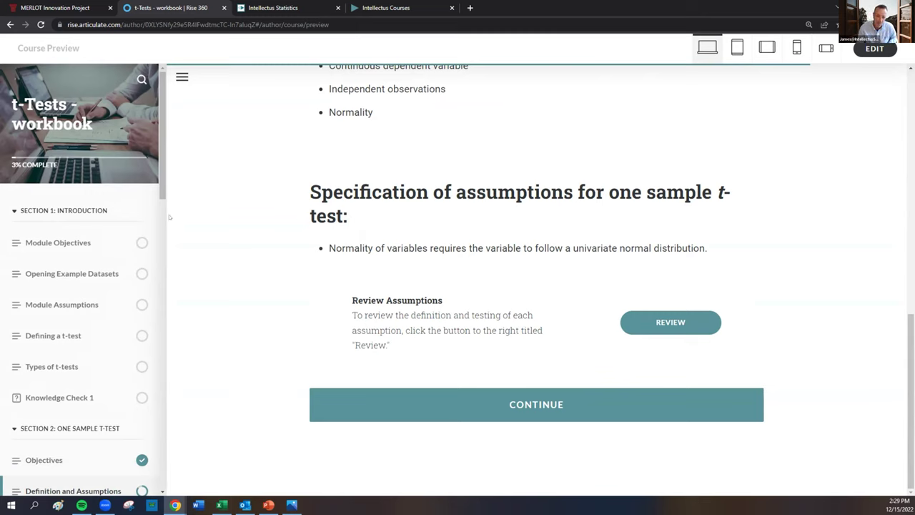
Step: Open the Calculation and Application for One Sample t-Test lesson and read the list of required parameters and statistics
{"action": "left_click_drag", "start_coordinate": [163, 203], "coordinate": [162, 253]}
{"action": "scroll", "coordinate": [102, 364], "scroll_direction": "down", "scroll_amount": 3}
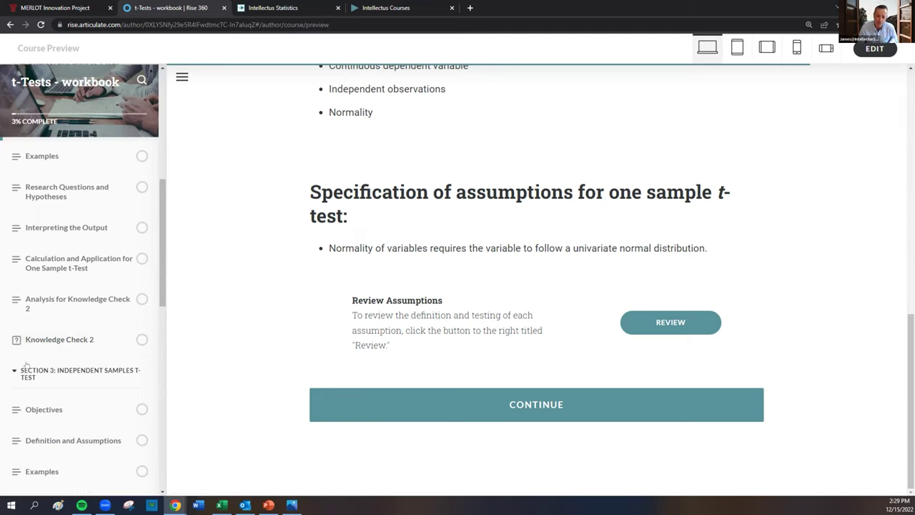
{"action": "left_click", "coordinate": [58, 268]}
{"action": "scroll", "coordinate": [520, 362], "scroll_direction": "down", "scroll_amount": 2}
{"action": "scroll", "coordinate": [527, 369], "scroll_direction": "down", "scroll_amount": 2}
{"action": "scroll", "coordinate": [527, 370], "scroll_direction": "down", "scroll_amount": 3}
{"action": "scroll", "coordinate": [513, 353], "scroll_direction": "down", "scroll_amount": 1}
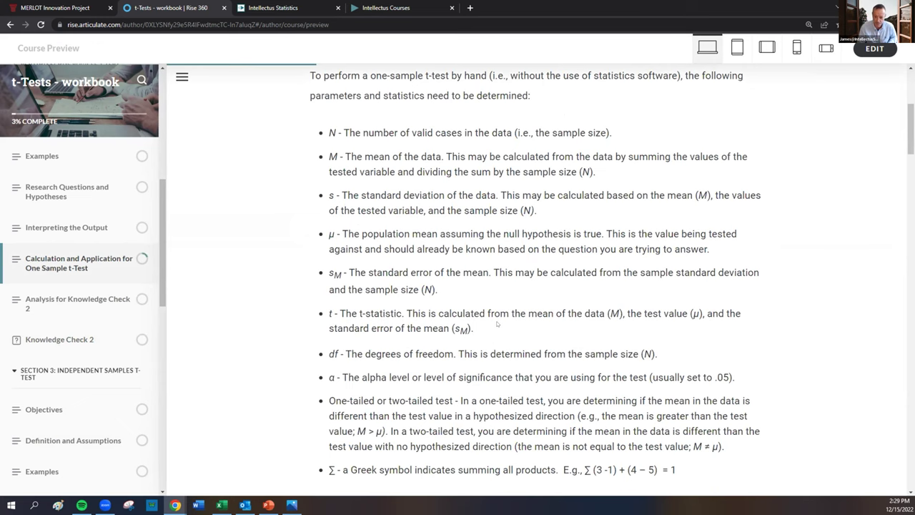
Step: Examine the SAT tutoring application example from its scenario through the steps that determine t and df
{"action": "scroll", "coordinate": [497, 324], "scroll_direction": "down", "scroll_amount": 10}
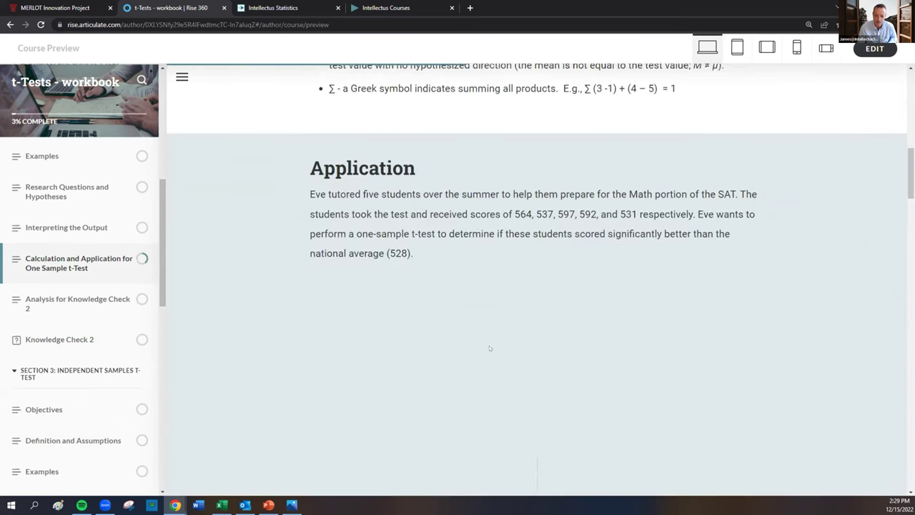
{"action": "scroll", "coordinate": [488, 349], "scroll_direction": "down", "scroll_amount": 4}
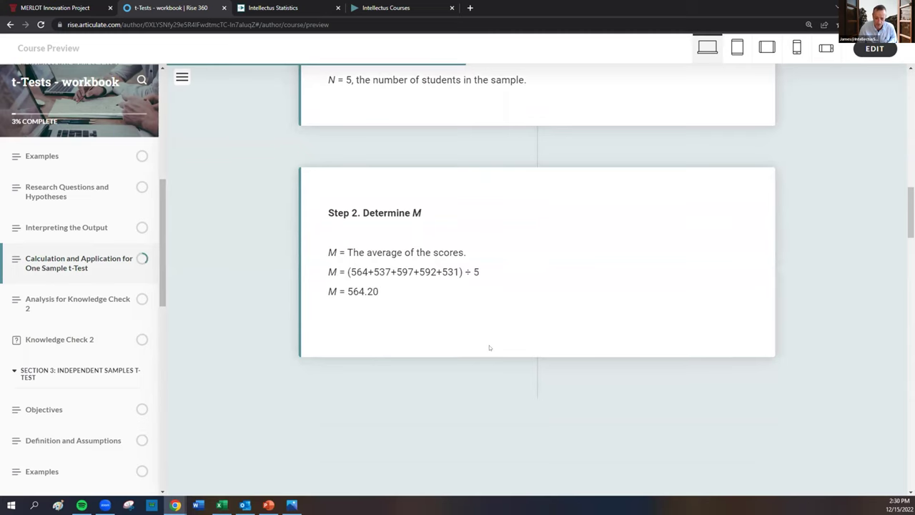
{"action": "scroll", "coordinate": [490, 347], "scroll_direction": "down", "scroll_amount": 8}
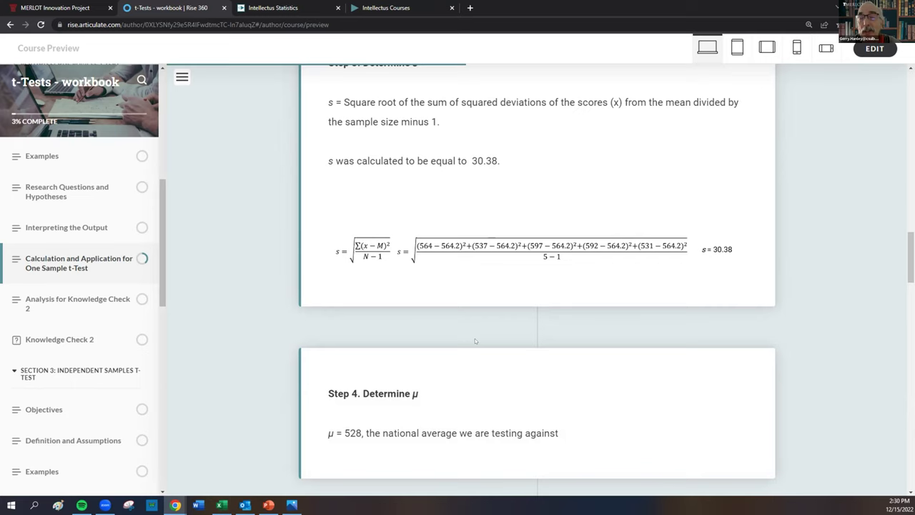
{"action": "scroll", "coordinate": [488, 348], "scroll_direction": "down", "scroll_amount": 10}
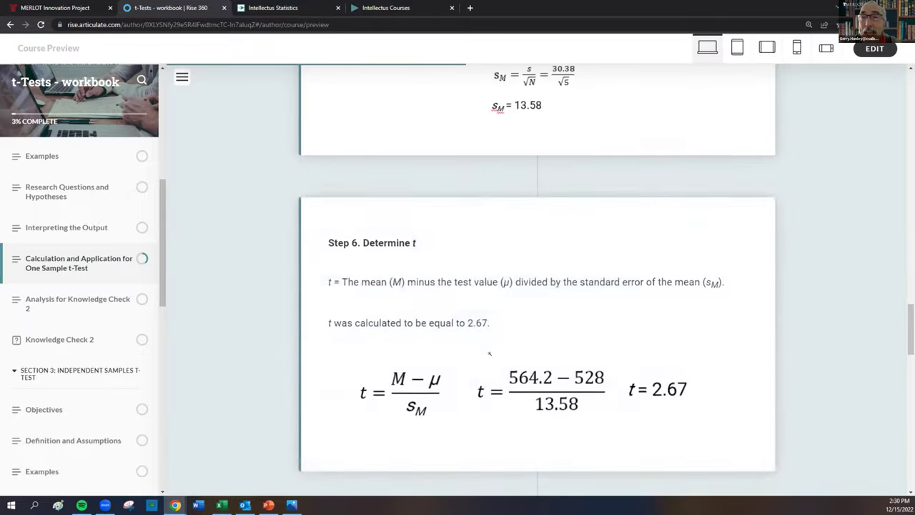
{"action": "scroll", "coordinate": [490, 353], "scroll_direction": "down", "scroll_amount": 3}
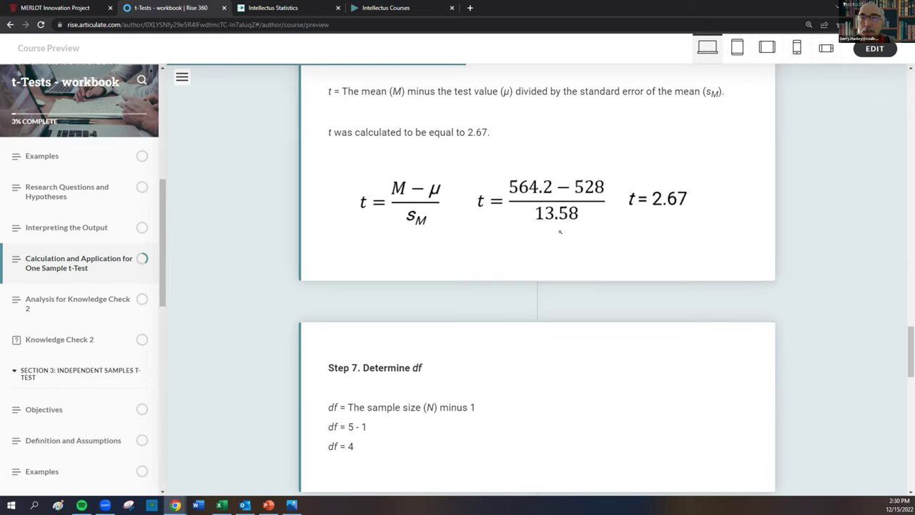
{"action": "scroll", "coordinate": [561, 231], "scroll_direction": "up", "scroll_amount": 2}
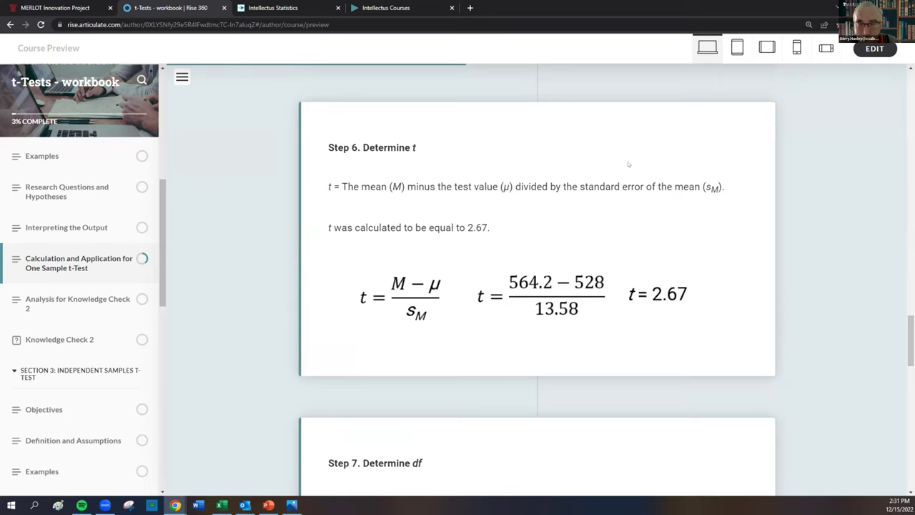
Step: Start the Knowledge Check 2 quiz and view its first question
{"action": "left_click", "coordinate": [65, 340]}
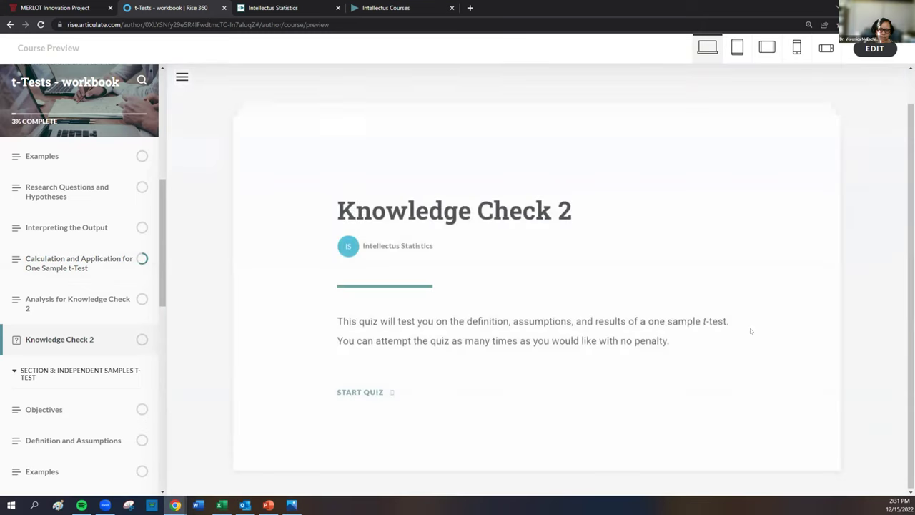
{"action": "left_click", "coordinate": [473, 393]}
{"action": "scroll", "coordinate": [597, 385], "scroll_direction": "down", "scroll_amount": 2}
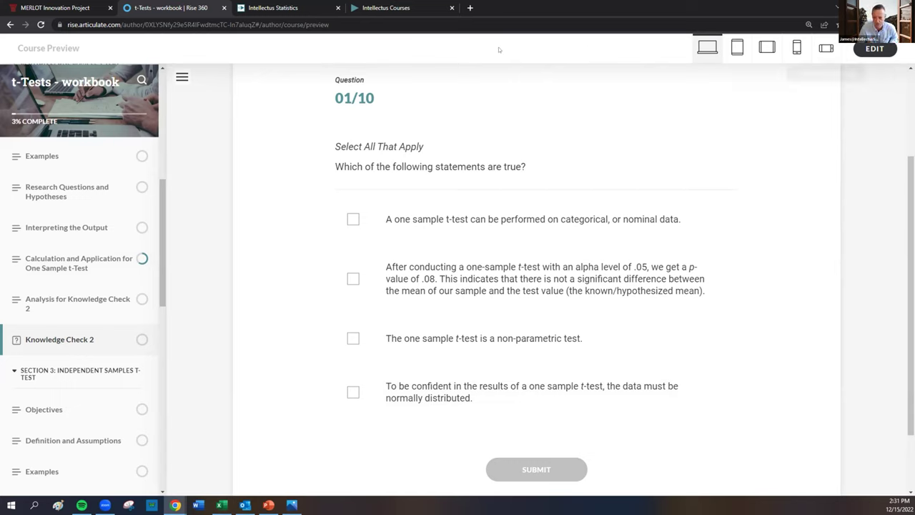
Step: Switch to Intellectus Statistics and view the data file formats offered for uploading a new project, without choosing one
{"action": "left_click", "coordinate": [270, 8]}
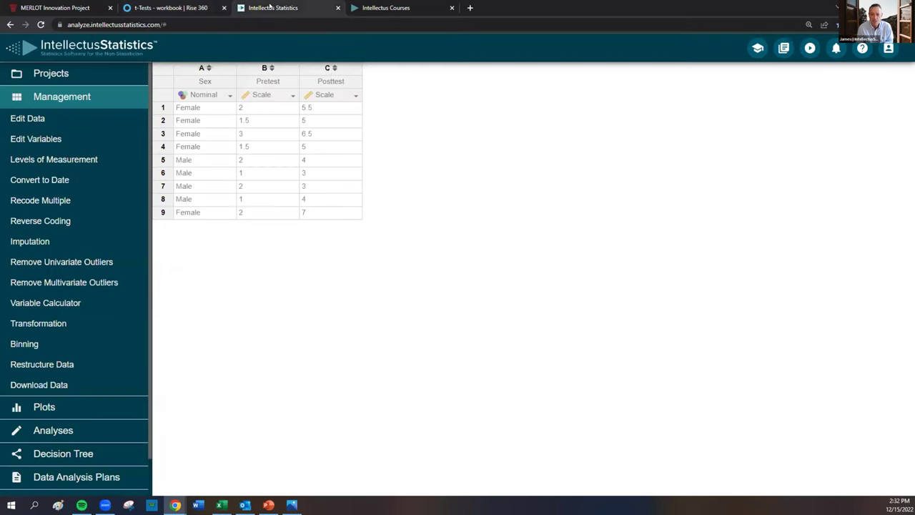
{"action": "left_click", "coordinate": [38, 72]}
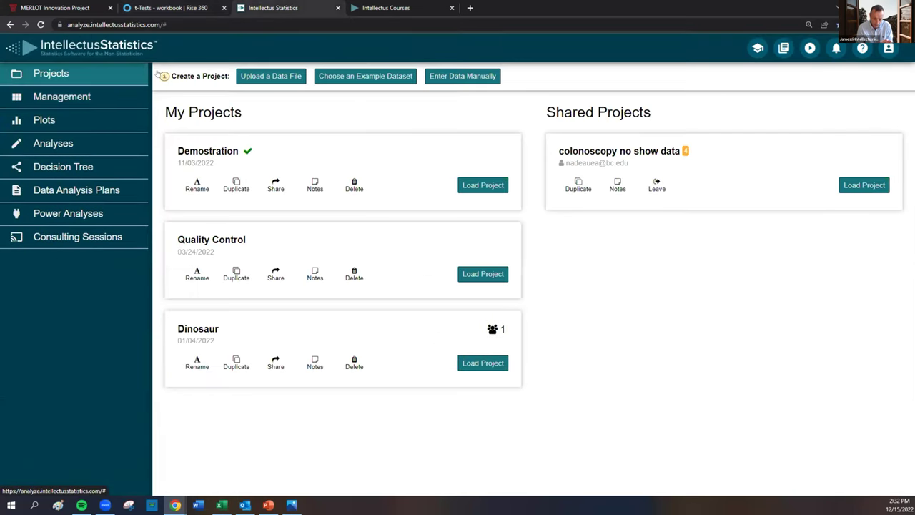
{"action": "left_click", "coordinate": [269, 77]}
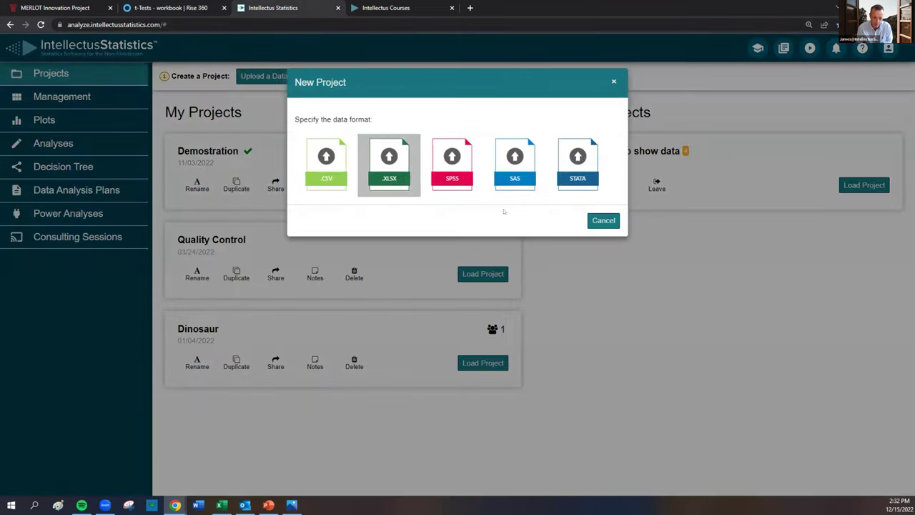
{"action": "left_click", "coordinate": [602, 220]}
Step: View the manual data entry sheet and the example dataset list, leaving both without creating a project
{"action": "left_click", "coordinate": [453, 77]}
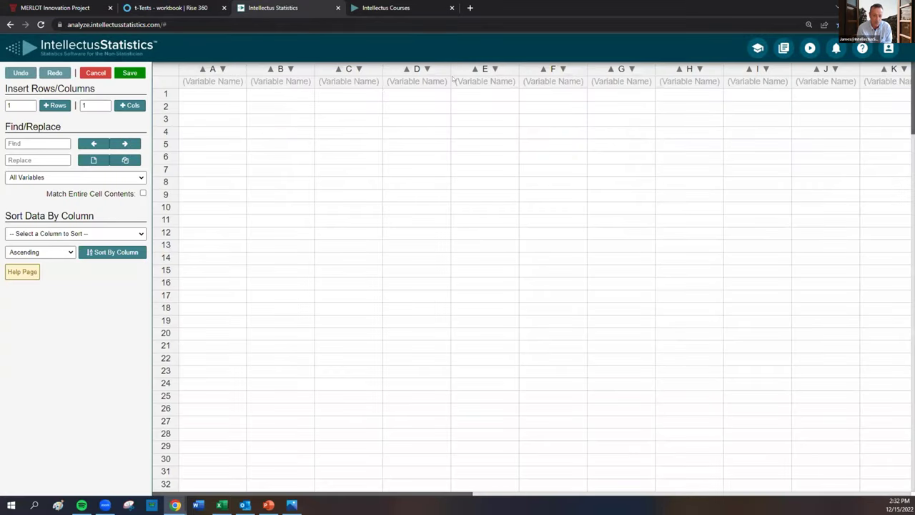
{"action": "left_click", "coordinate": [96, 75]}
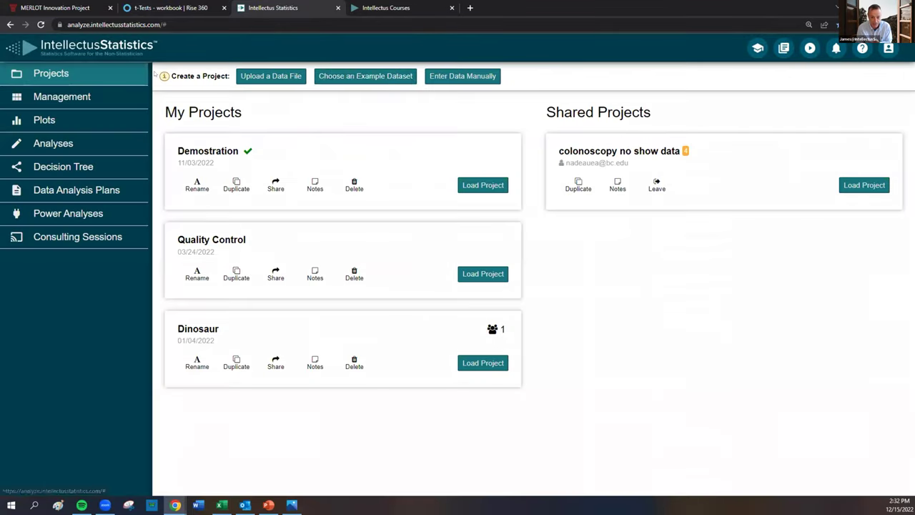
{"action": "left_click", "coordinate": [355, 75]}
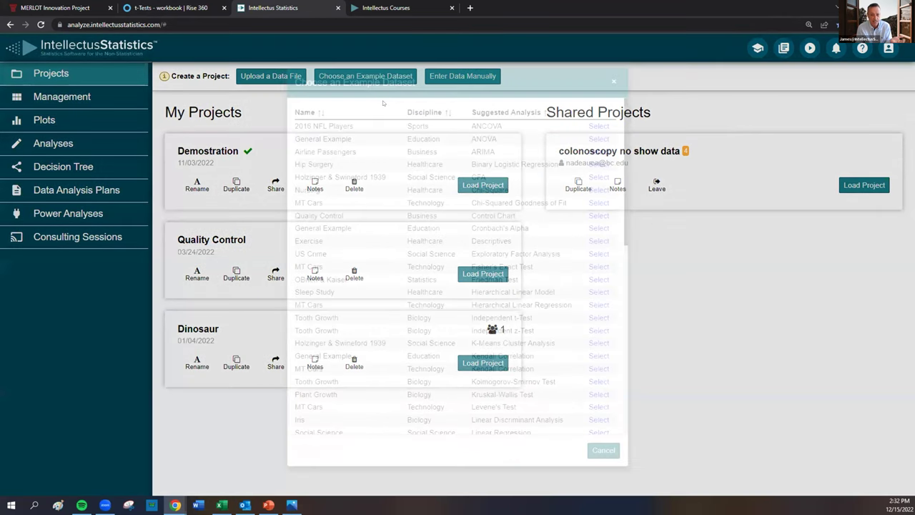
{"action": "left_click", "coordinate": [600, 450]}
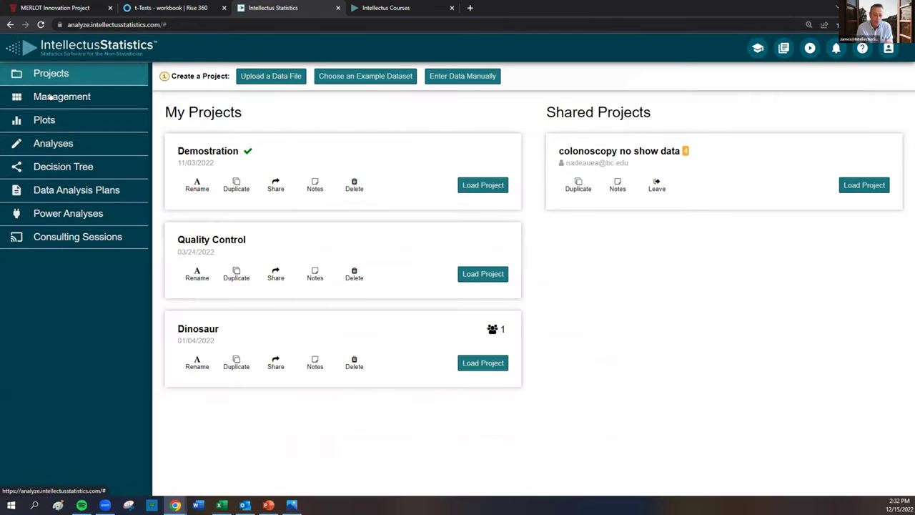
Step: Review the data management tools alongside the loaded dataset
{"action": "left_click", "coordinate": [50, 96]}
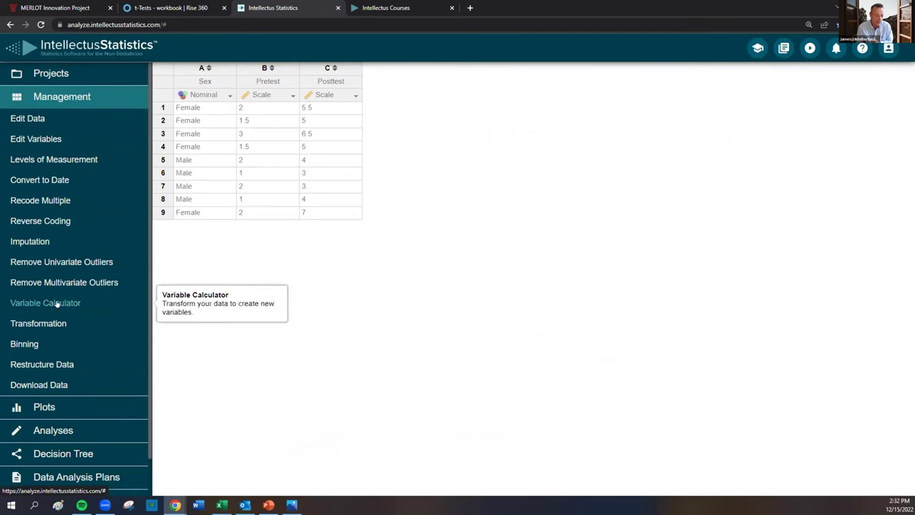
{"action": "scroll", "coordinate": [63, 351], "scroll_direction": "down", "scroll_amount": 1}
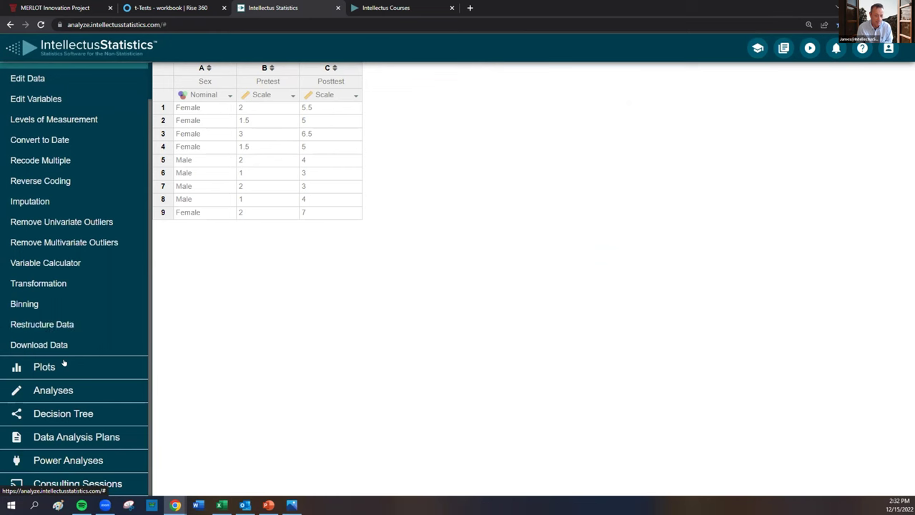
Step: Create a line Profile Plot with Pretest and Posttest as Y variables, grouped by Sex
{"action": "left_click", "coordinate": [44, 367]}
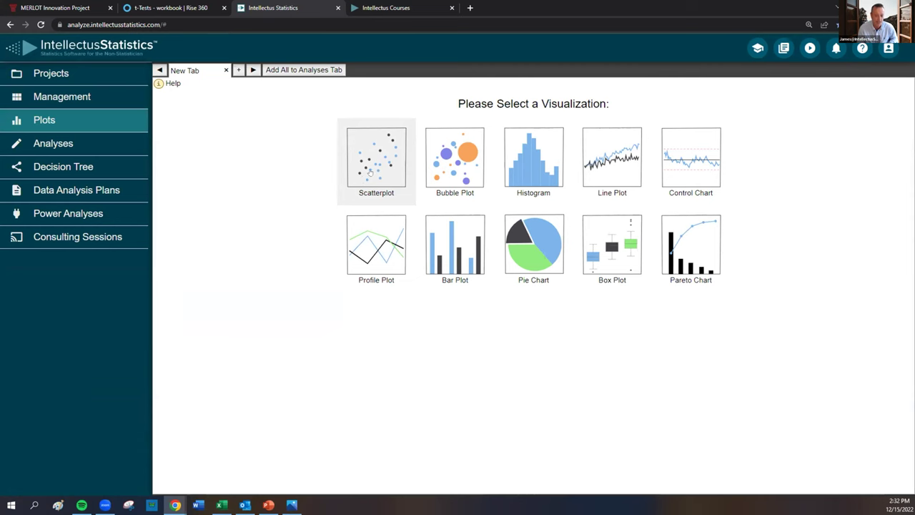
{"action": "left_click", "coordinate": [371, 243]}
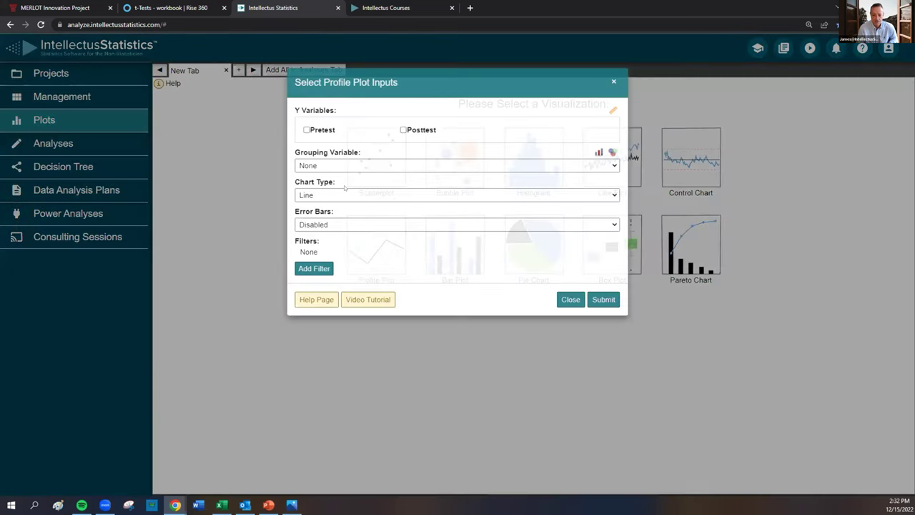
{"action": "left_click", "coordinate": [307, 129]}
{"action": "left_click", "coordinate": [403, 129]}
{"action": "left_click", "coordinate": [321, 166]}
{"action": "left_click", "coordinate": [315, 185]}
{"action": "left_click", "coordinate": [601, 299]}
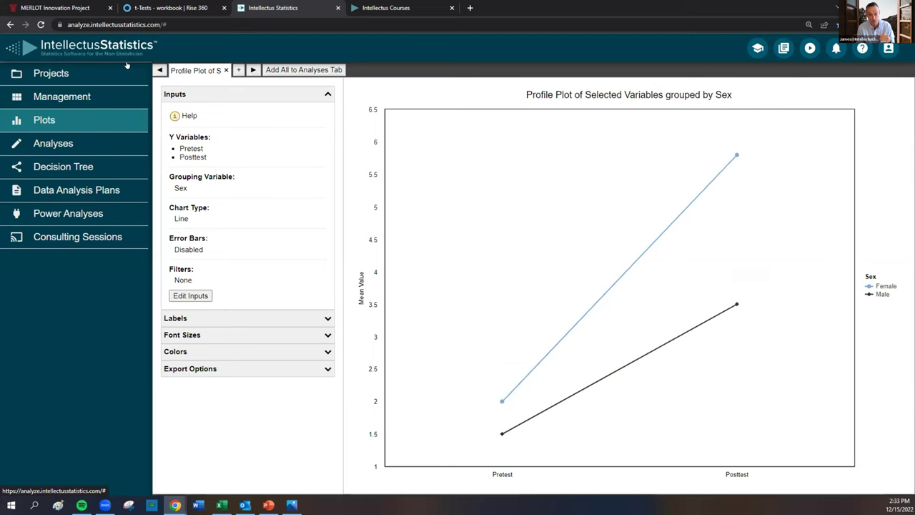
Step: Open a new plot tab, view the available statistical analyses, and return to the visualization choices
{"action": "left_click", "coordinate": [239, 70]}
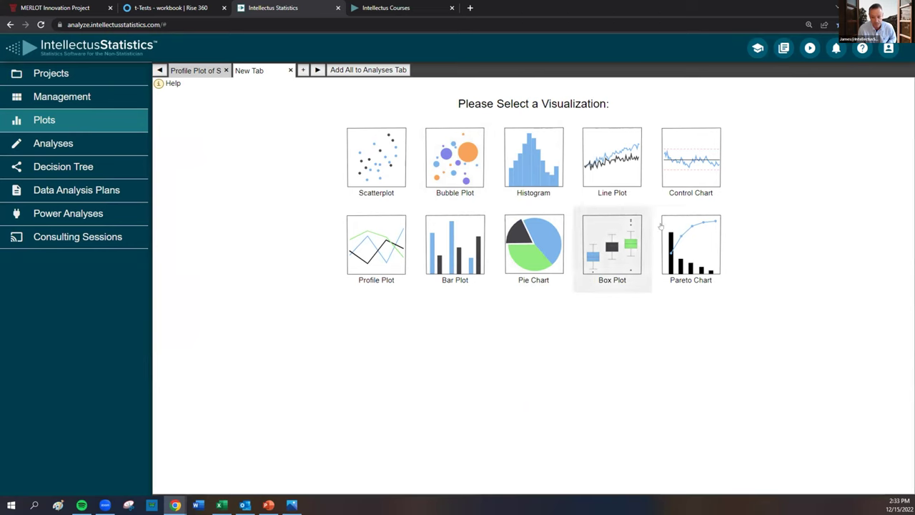
{"action": "left_click", "coordinate": [46, 144]}
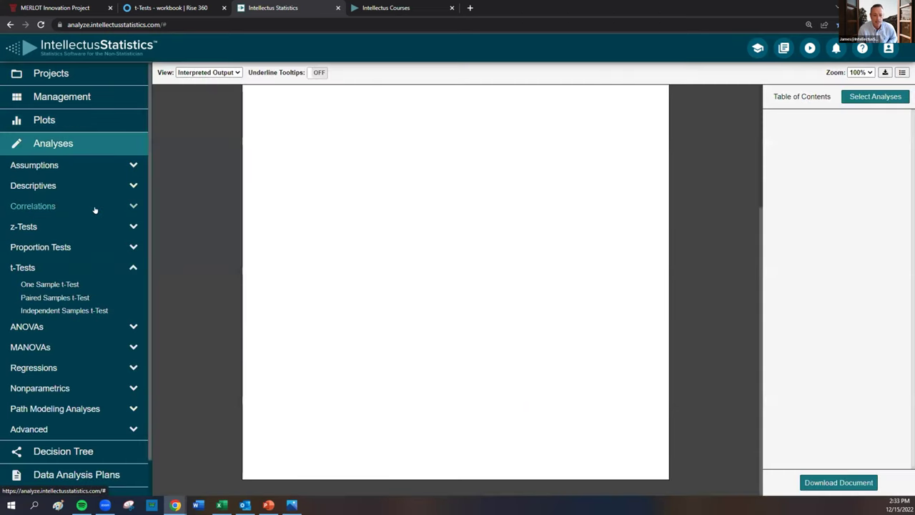
{"action": "left_click", "coordinate": [50, 120]}
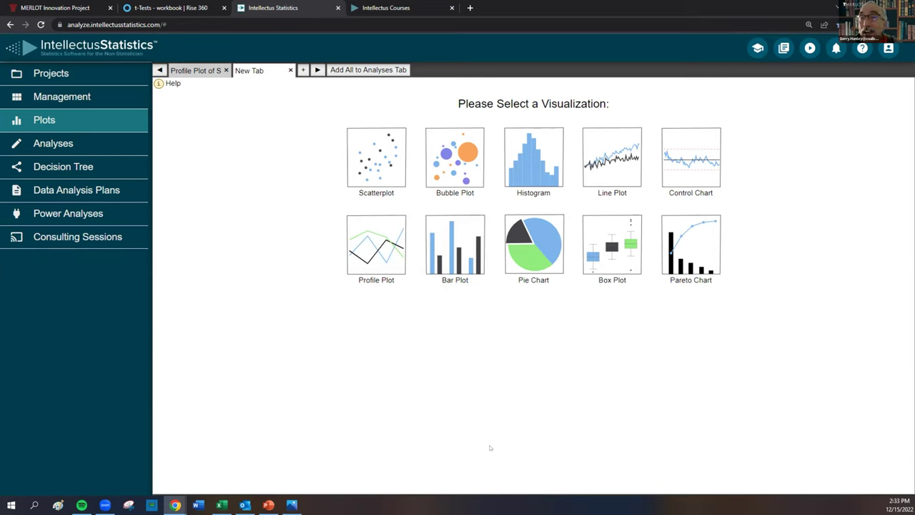
Step: Browse the example datasets available for creating a project, with their disciplines and suggested analyses
{"action": "left_click", "coordinate": [53, 79]}
{"action": "left_click", "coordinate": [367, 77]}
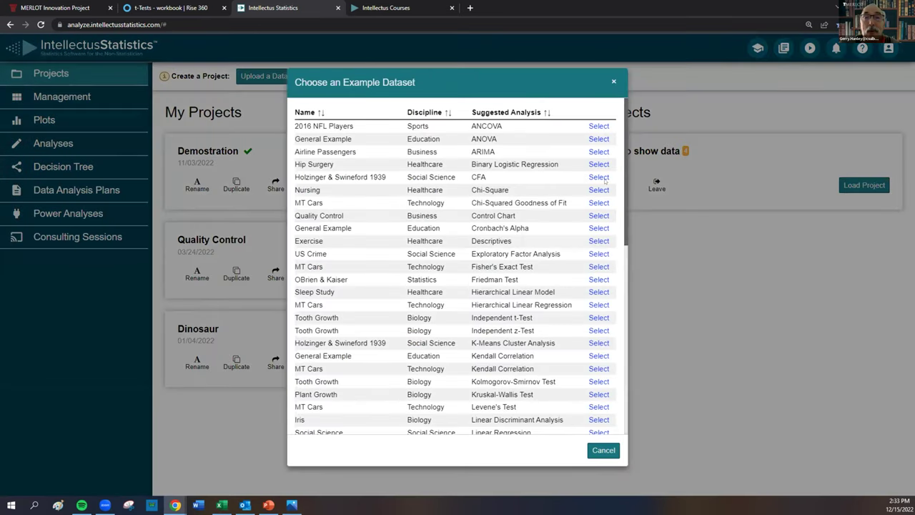
{"action": "scroll", "coordinate": [628, 180], "scroll_direction": "down", "scroll_amount": 1}
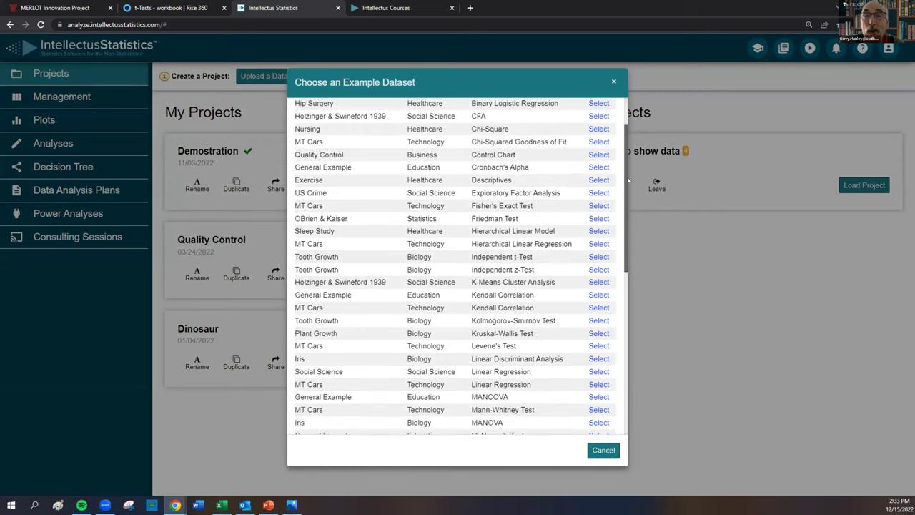
{"action": "scroll", "coordinate": [628, 180], "scroll_direction": "down", "scroll_amount": 1}
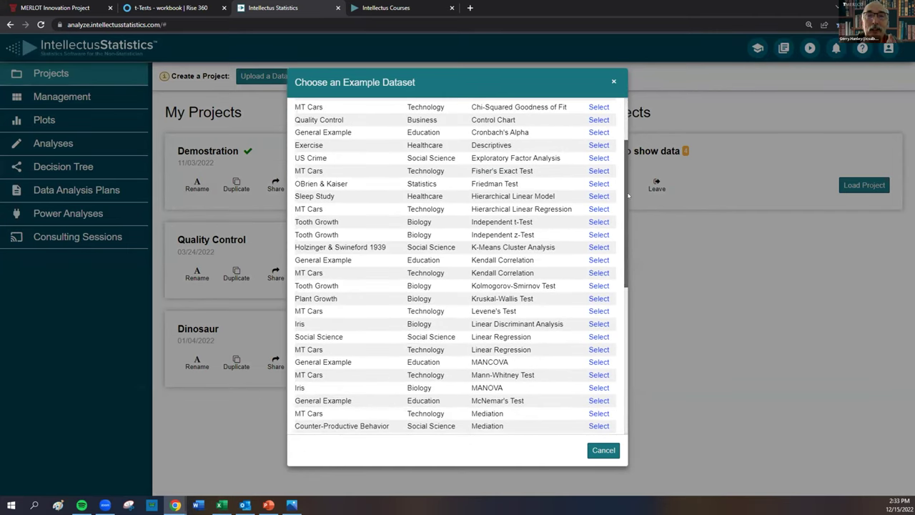
{"action": "scroll", "coordinate": [629, 197], "scroll_direction": "down", "scroll_amount": 1}
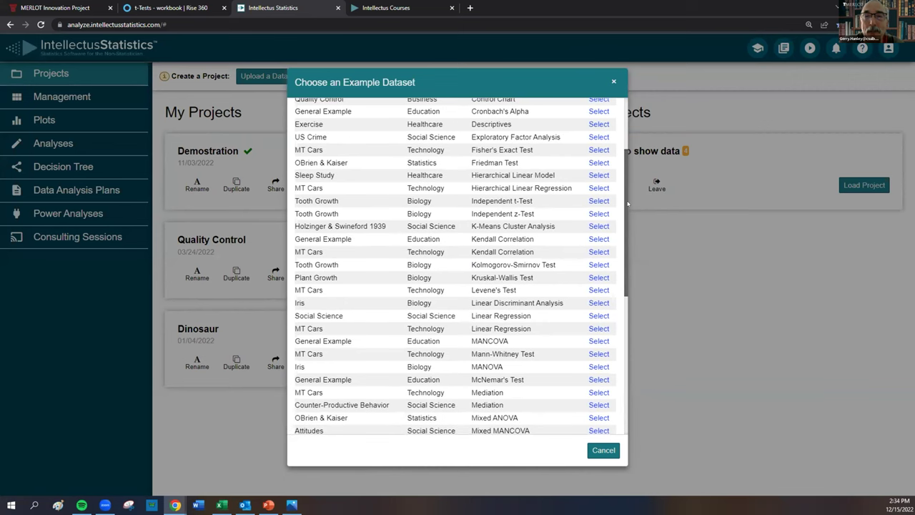
{"action": "scroll", "coordinate": [626, 202], "scroll_direction": "up", "scroll_amount": 3}
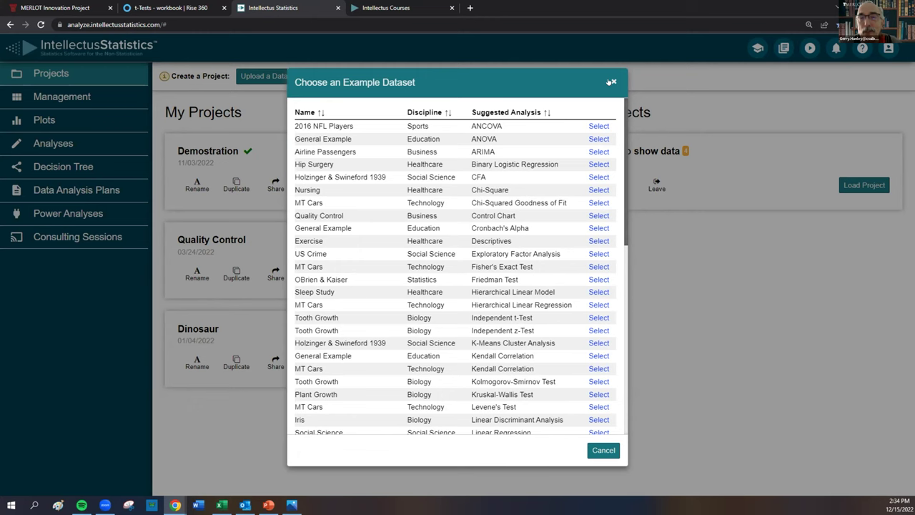
Step: Close the example dataset list and revisit the data management tools and the visualization choices
{"action": "left_click", "coordinate": [611, 82]}
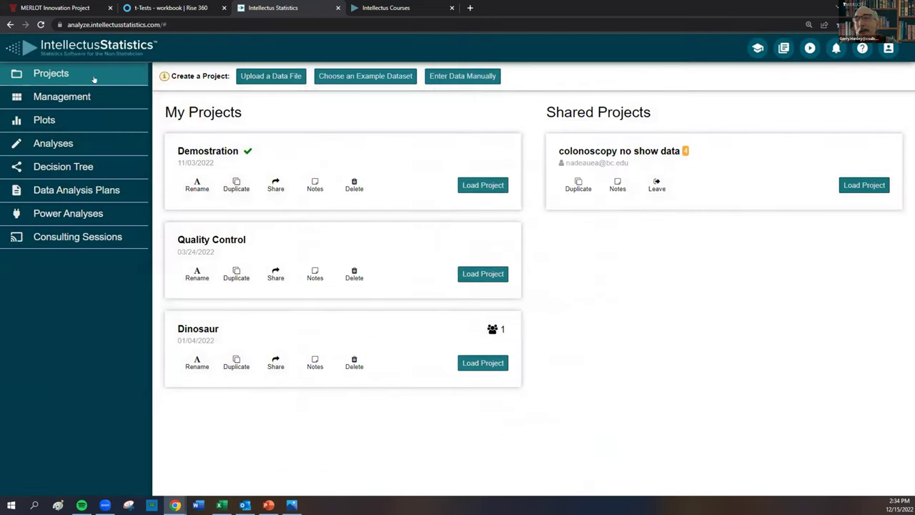
{"action": "left_click", "coordinate": [40, 97]}
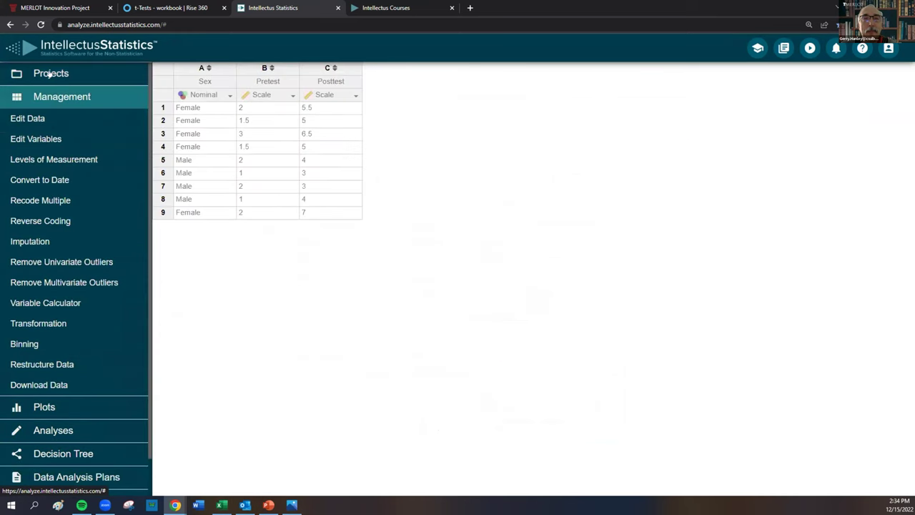
{"action": "left_click", "coordinate": [49, 75]}
{"action": "left_click", "coordinate": [40, 96]}
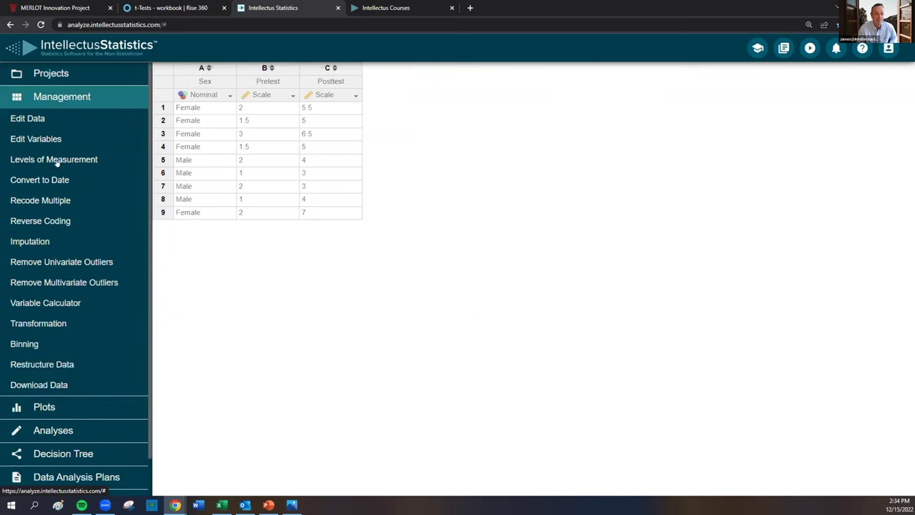
{"action": "left_click", "coordinate": [57, 406]}
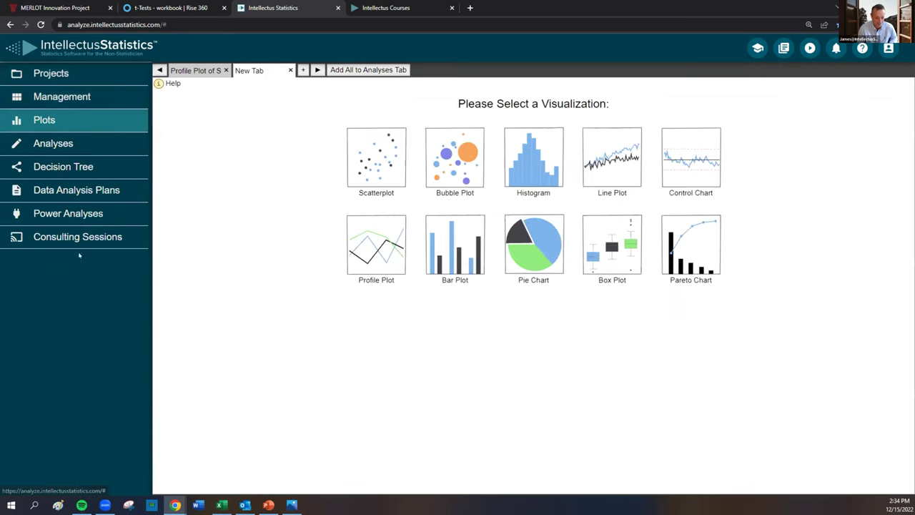
Step: Browse the available statistical analyses, expanding the Descriptives, Correlations, t-Tests and Nonparametrics categories
{"action": "left_click", "coordinate": [45, 148]}
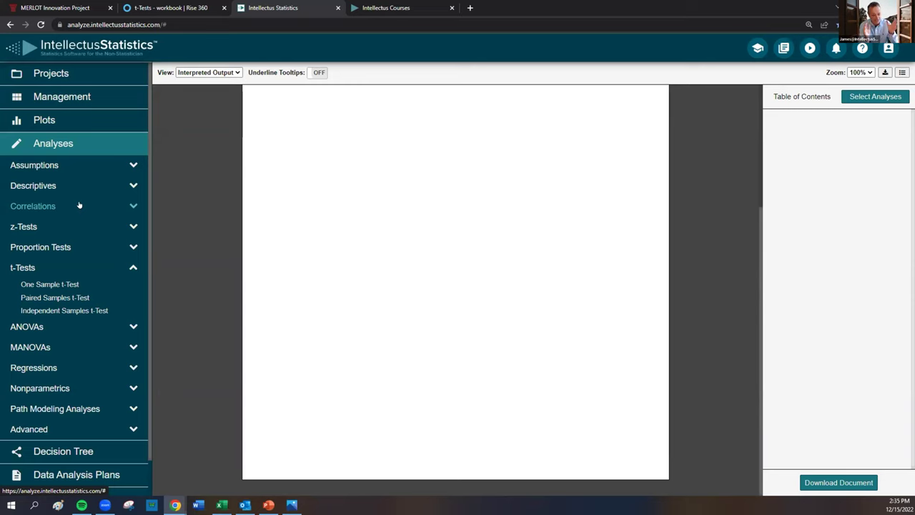
{"action": "left_click", "coordinate": [33, 185]}
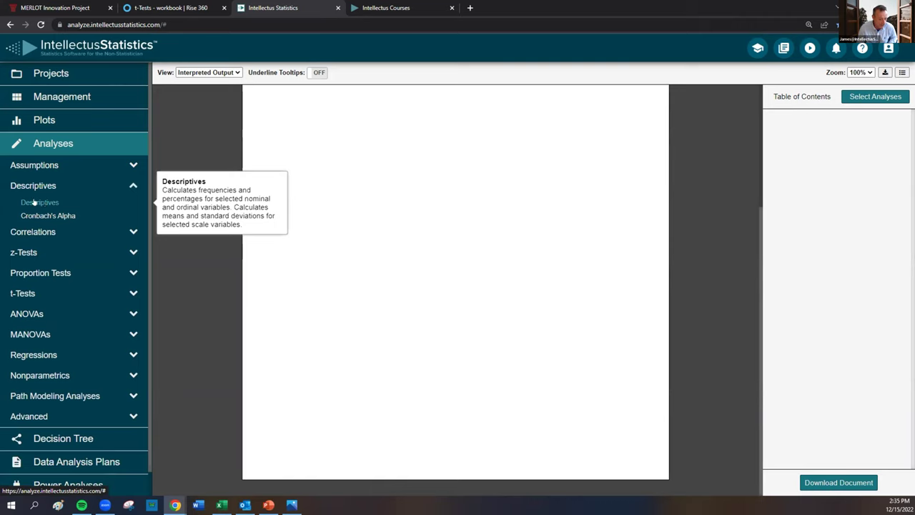
{"action": "left_click", "coordinate": [27, 231]}
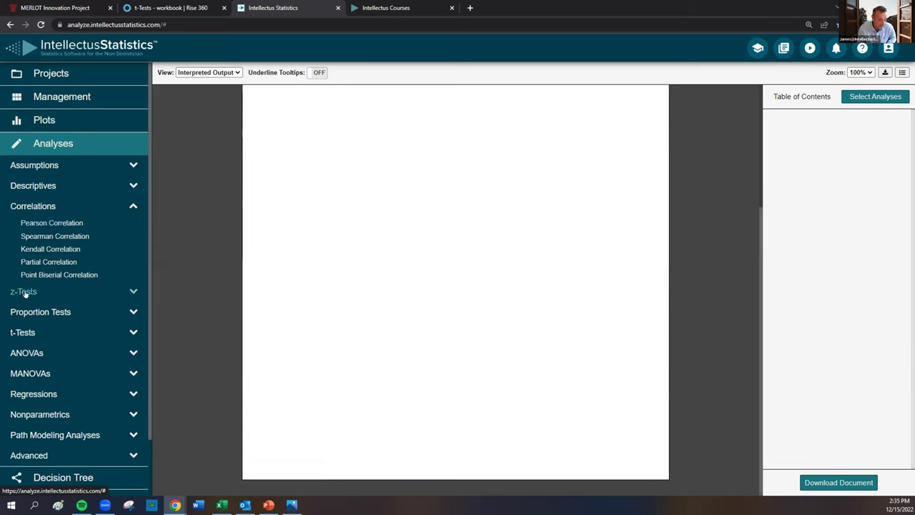
{"action": "left_click", "coordinate": [22, 332]}
{"action": "scroll", "coordinate": [61, 341], "scroll_direction": "down", "scroll_amount": 1}
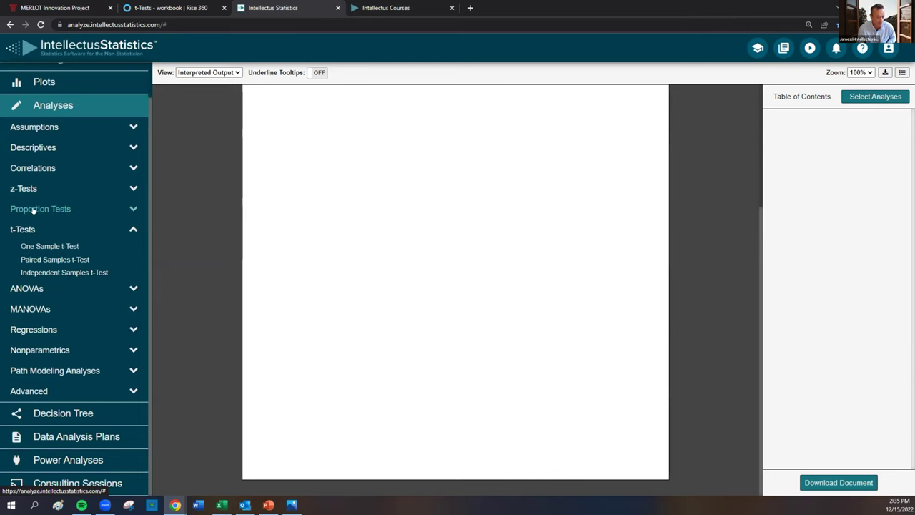
{"action": "left_click", "coordinate": [34, 353]}
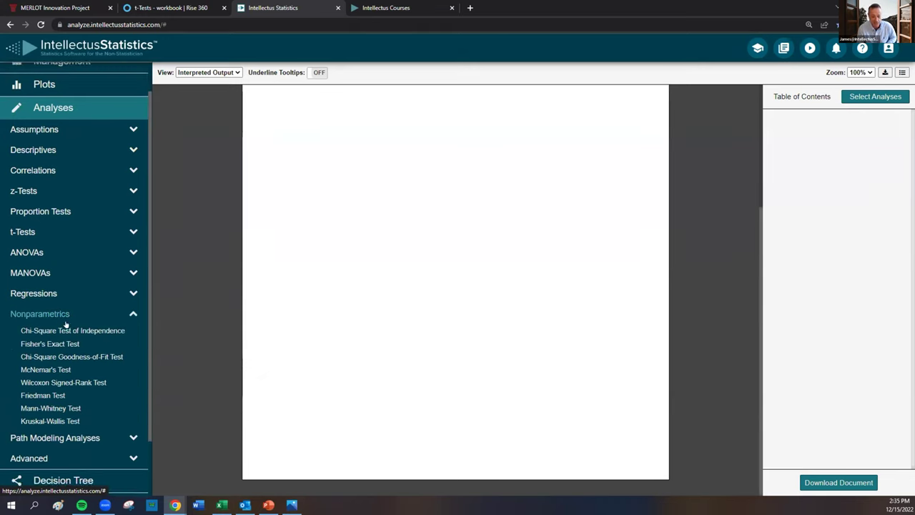
{"action": "scroll", "coordinate": [65, 321], "scroll_direction": "up", "scroll_amount": 1}
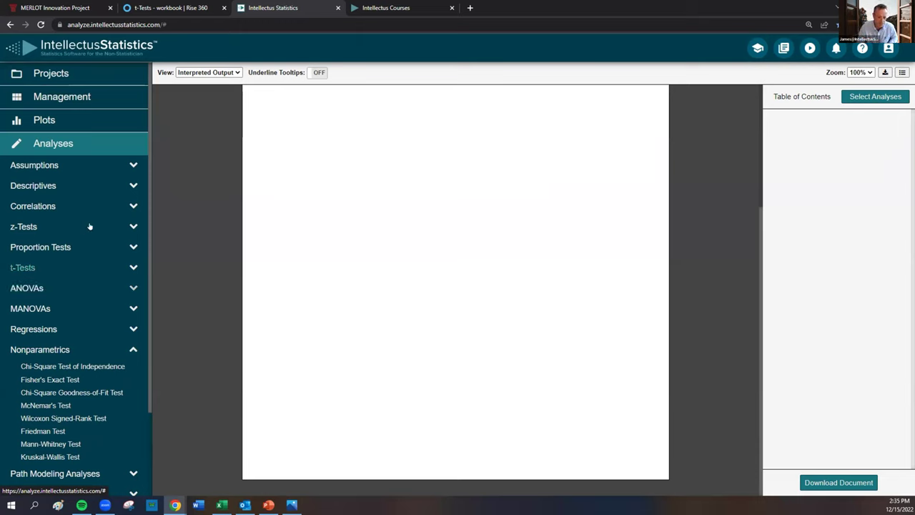
Step: Calculate descriptive statistics for the variables Sex, Pretest and Posttest
{"action": "left_click", "coordinate": [33, 185]}
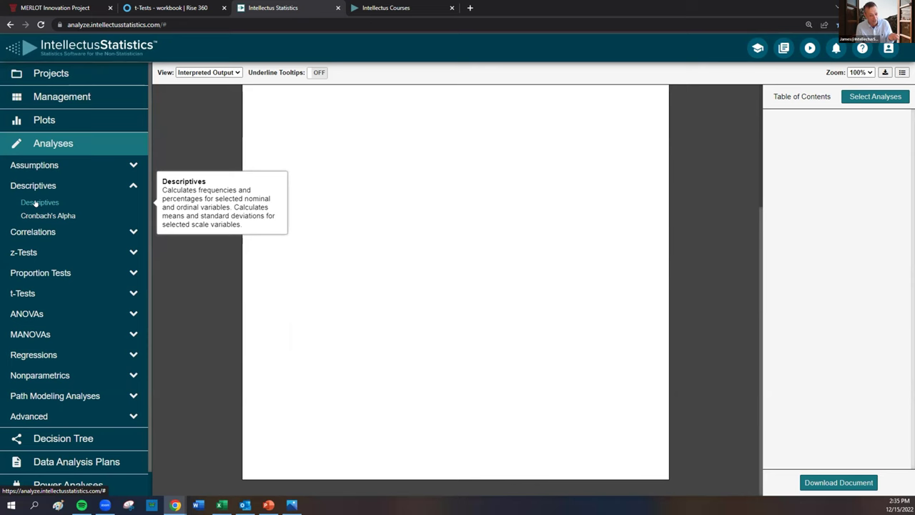
{"action": "left_click", "coordinate": [35, 204]}
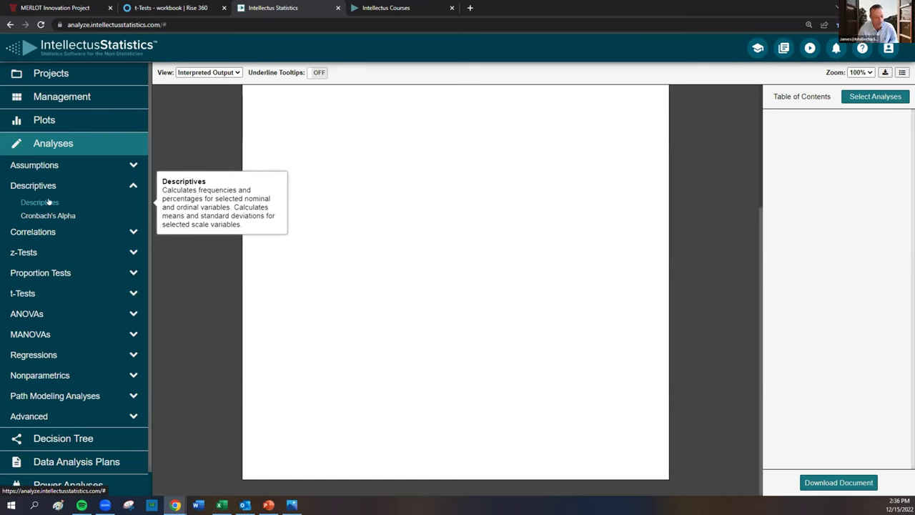
{"action": "left_click", "coordinate": [48, 205]}
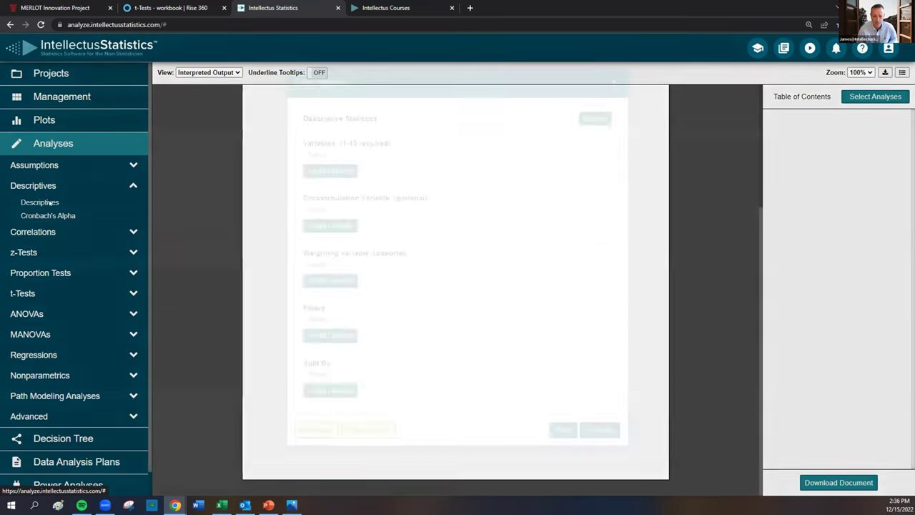
{"action": "left_click", "coordinate": [337, 169]}
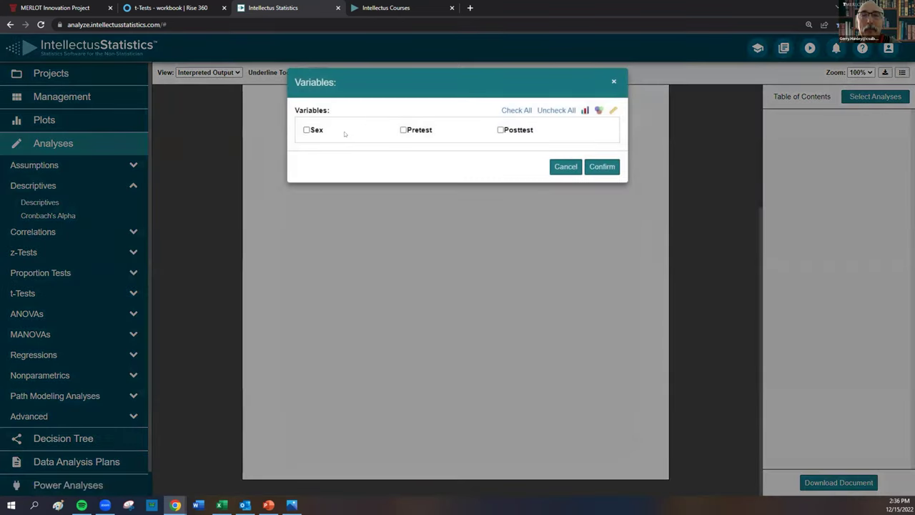
{"action": "left_click", "coordinate": [516, 110]}
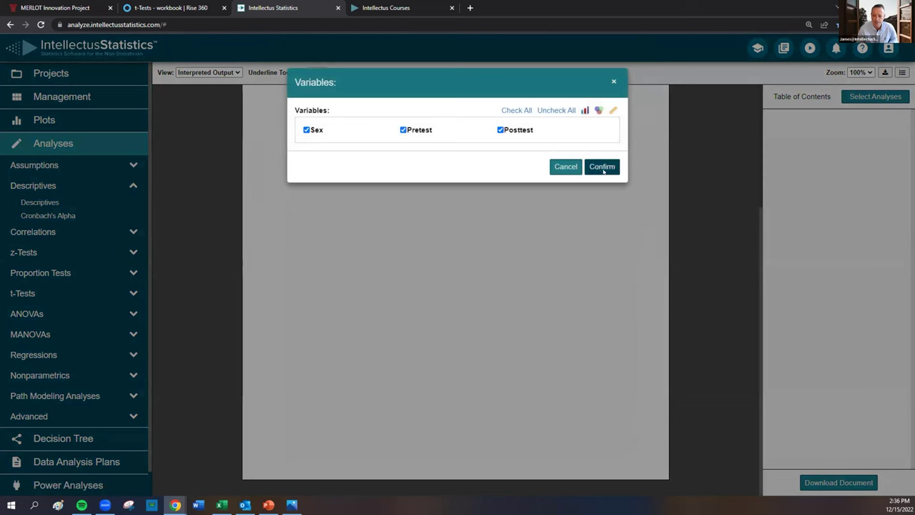
{"action": "left_click", "coordinate": [602, 170]}
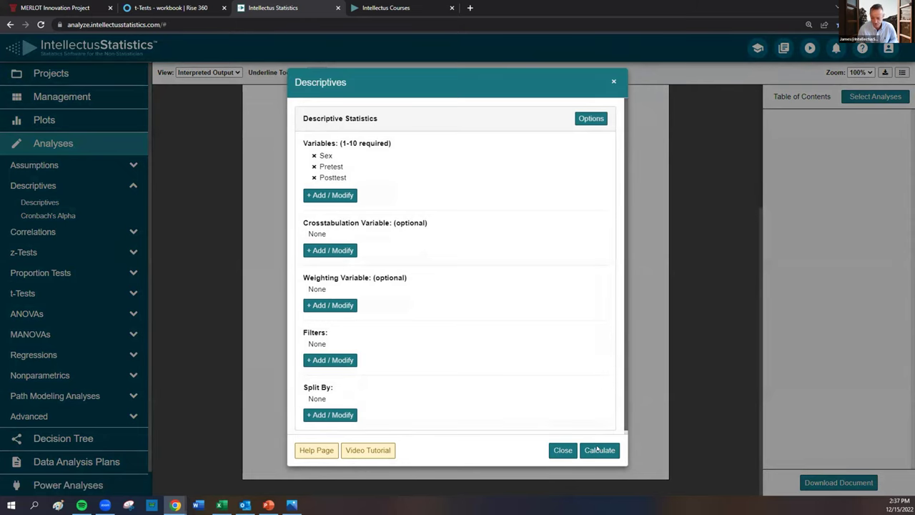
{"action": "left_click", "coordinate": [597, 448]}
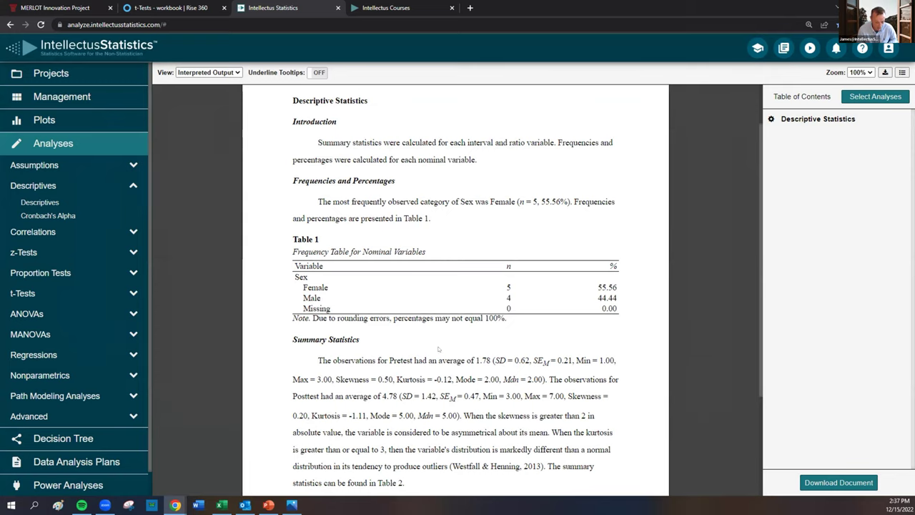
Step: Review the descriptive statistics report, highlighting the sentence on the most frequent Sex category and checking the column definitions in the summary statistics table
{"action": "scroll", "coordinate": [437, 325], "scroll_direction": "down", "scroll_amount": 1}
{"action": "scroll", "coordinate": [436, 325], "scroll_direction": "up", "scroll_amount": 1}
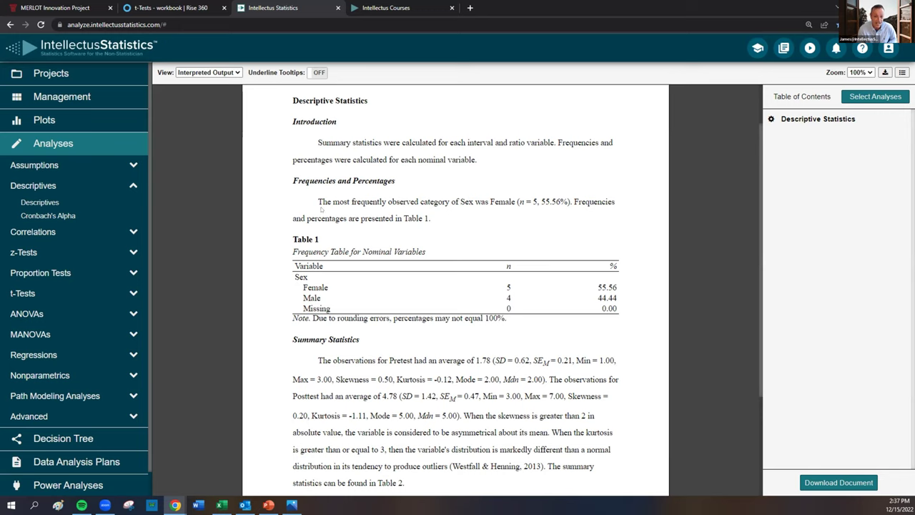
{"action": "left_click_drag", "start_coordinate": [316, 202], "coordinate": [573, 202]}
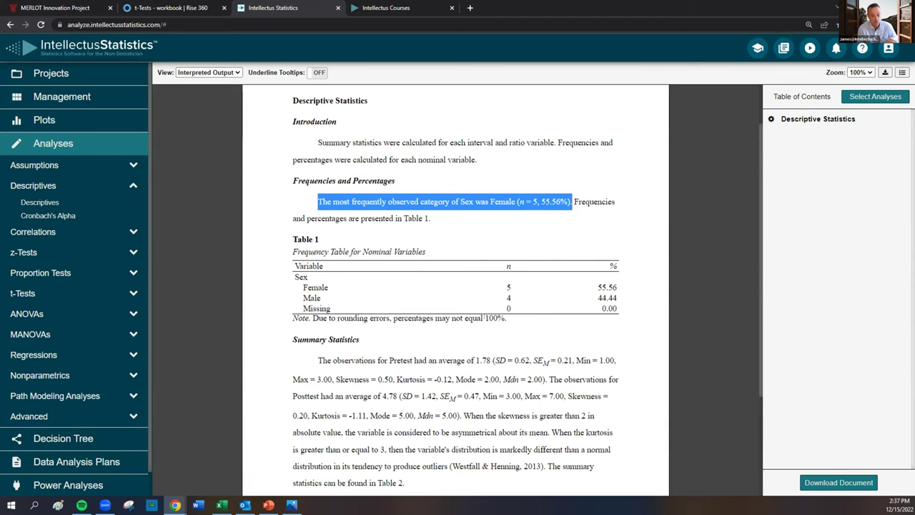
{"action": "scroll", "coordinate": [490, 323], "scroll_direction": "down", "scroll_amount": 2}
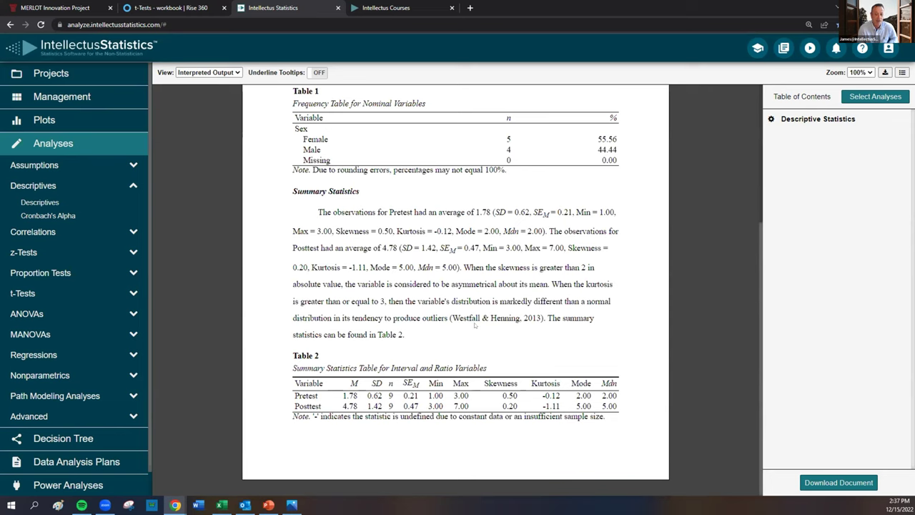
{"action": "mouse_move", "coordinate": [503, 384]}
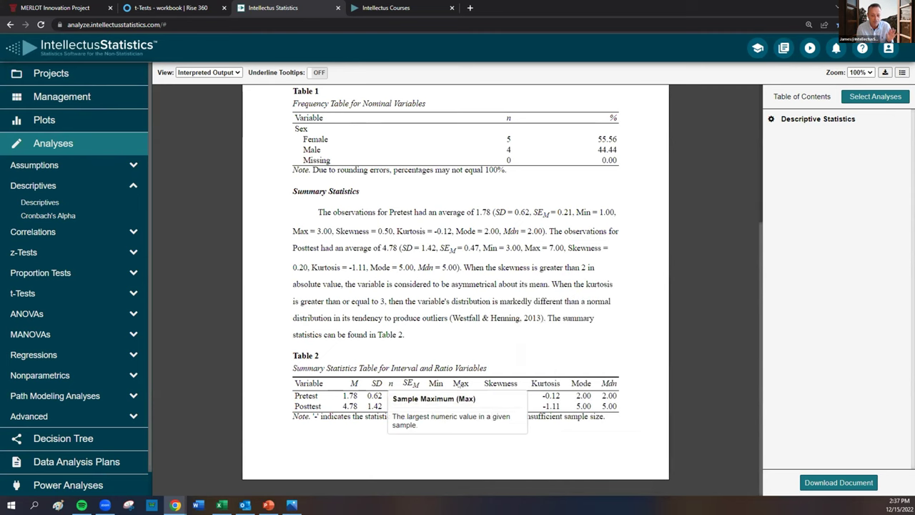
{"action": "mouse_move", "coordinate": [544, 385]}
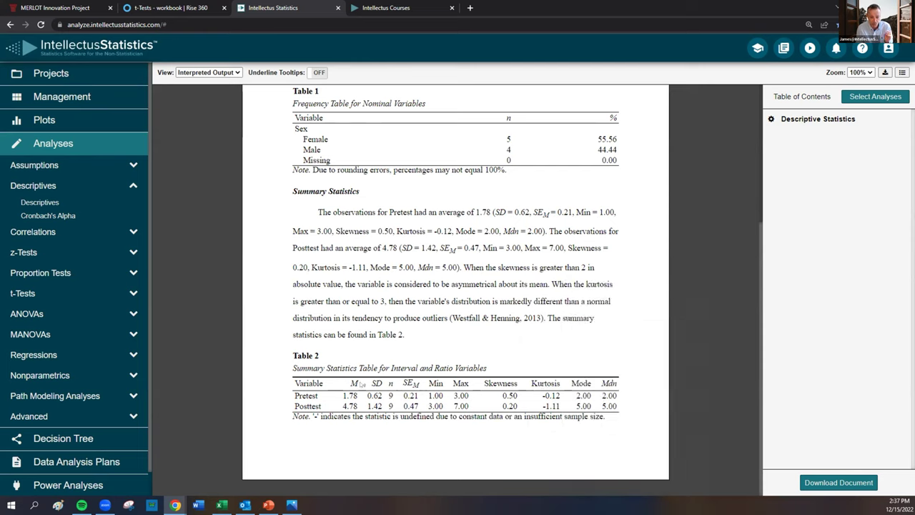
{"action": "mouse_move", "coordinate": [354, 383]}
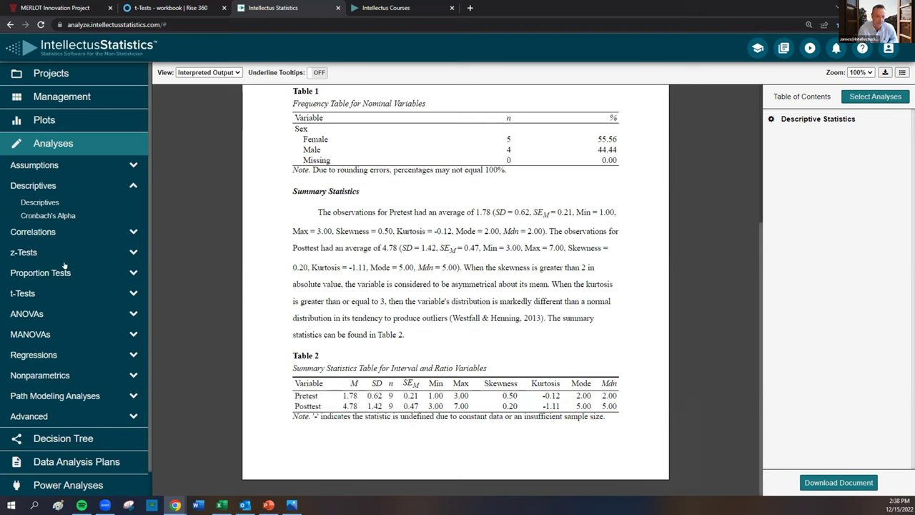
Step: Set up a Paired Samples t-Test with Pretest as Variable 1 and Posttest as Variable 2
{"action": "left_click", "coordinate": [22, 293]}
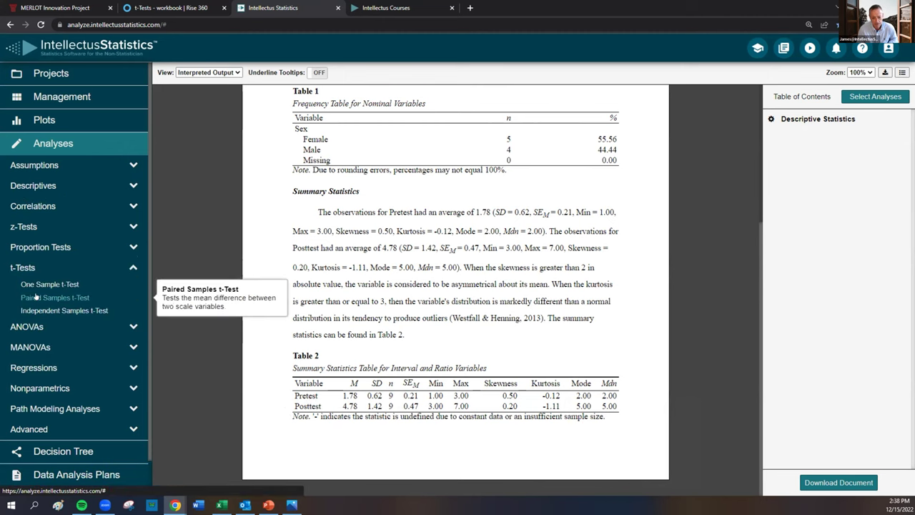
{"action": "left_click", "coordinate": [37, 295]}
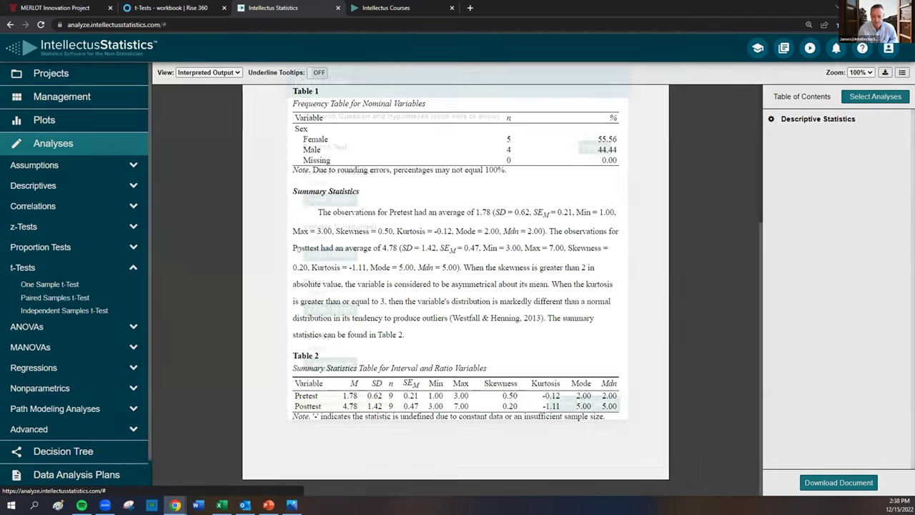
{"action": "left_click", "coordinate": [323, 198]}
{"action": "left_click", "coordinate": [413, 123]}
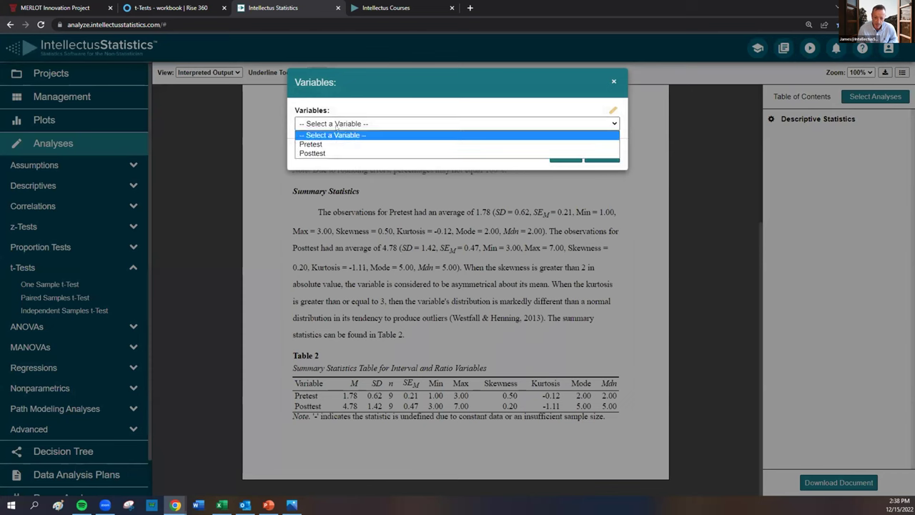
{"action": "left_click", "coordinate": [414, 142]}
{"action": "left_click", "coordinate": [601, 153]}
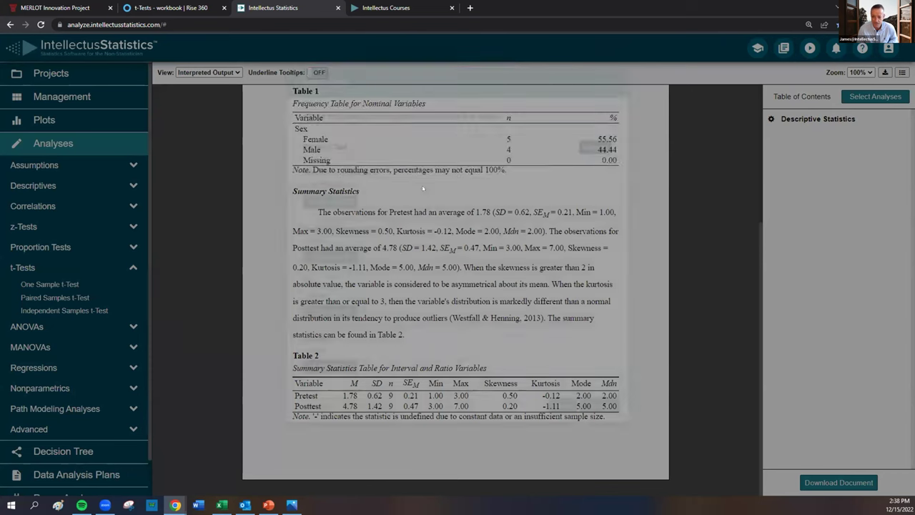
{"action": "left_click", "coordinate": [331, 256]}
{"action": "left_click", "coordinate": [323, 124]}
{"action": "left_click", "coordinate": [323, 123]}
{"action": "left_click", "coordinate": [323, 124]}
{"action": "left_click", "coordinate": [315, 153]}
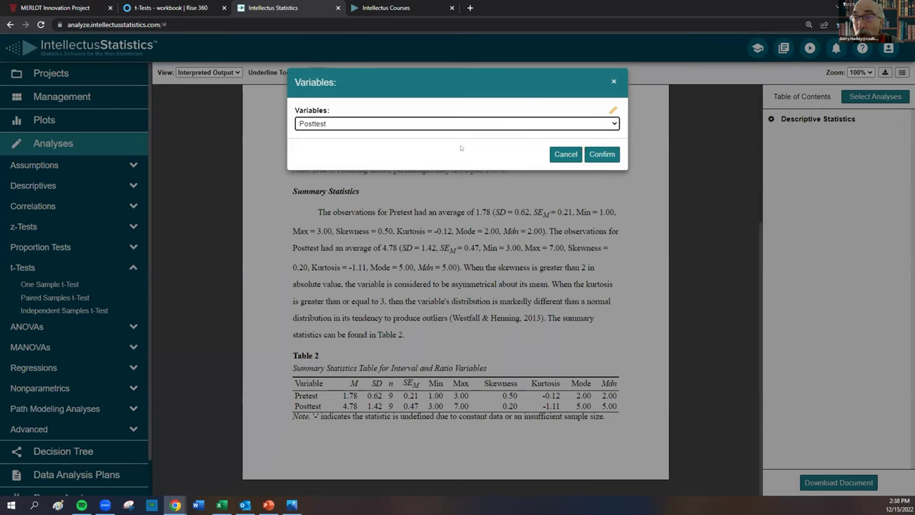
{"action": "left_click", "coordinate": [592, 153]}
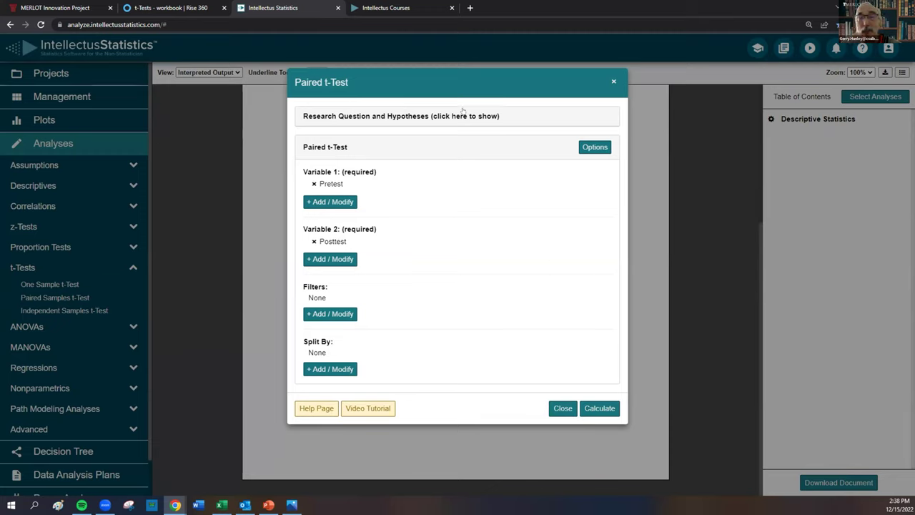
Step: Calculate the paired t-test and view its interpreted output in the report
{"action": "left_click_drag", "start_coordinate": [444, 79], "coordinate": [543, 66]}
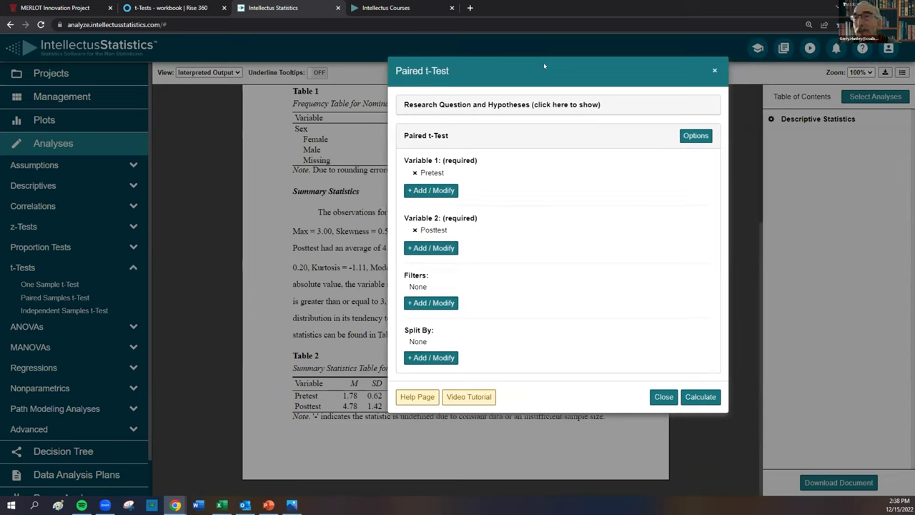
{"action": "left_click_drag", "start_coordinate": [544, 66], "coordinate": [468, 79]}
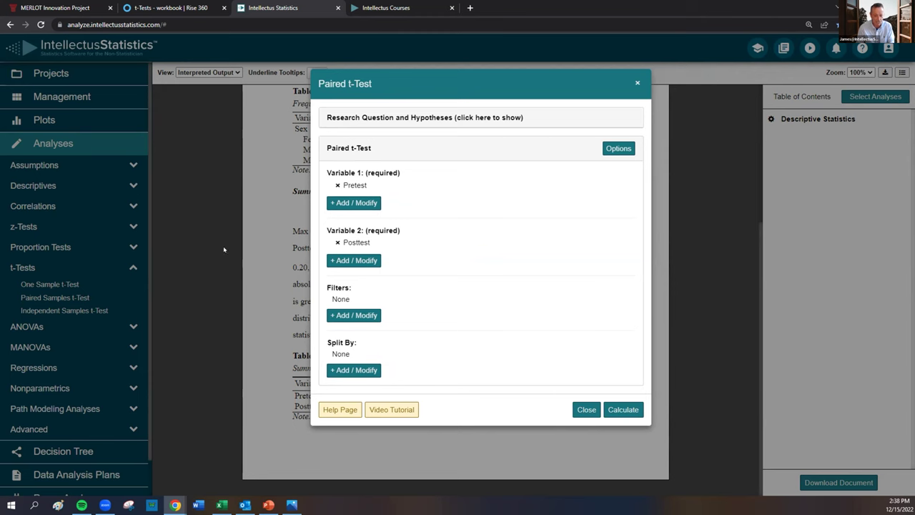
{"action": "left_click_drag", "start_coordinate": [565, 100], "coordinate": [847, 122]}
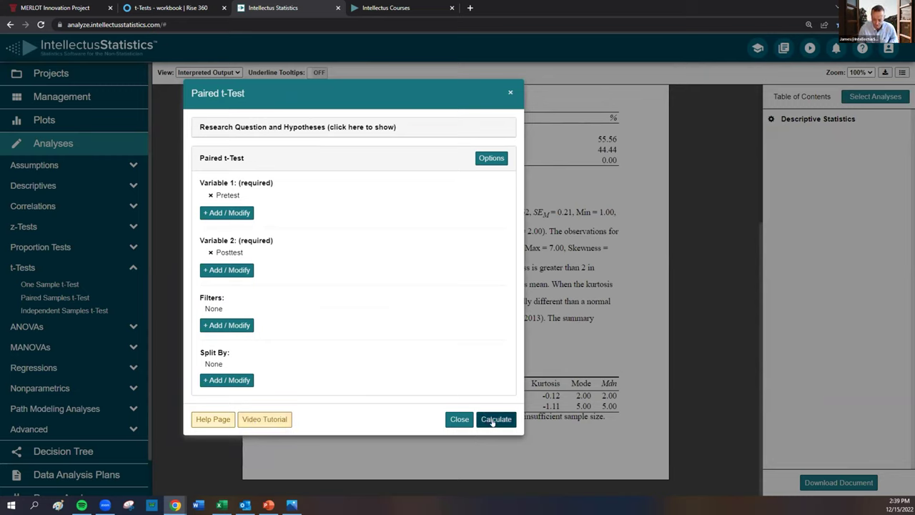
{"action": "left_click_drag", "start_coordinate": [339, 82], "coordinate": [417, 93]}
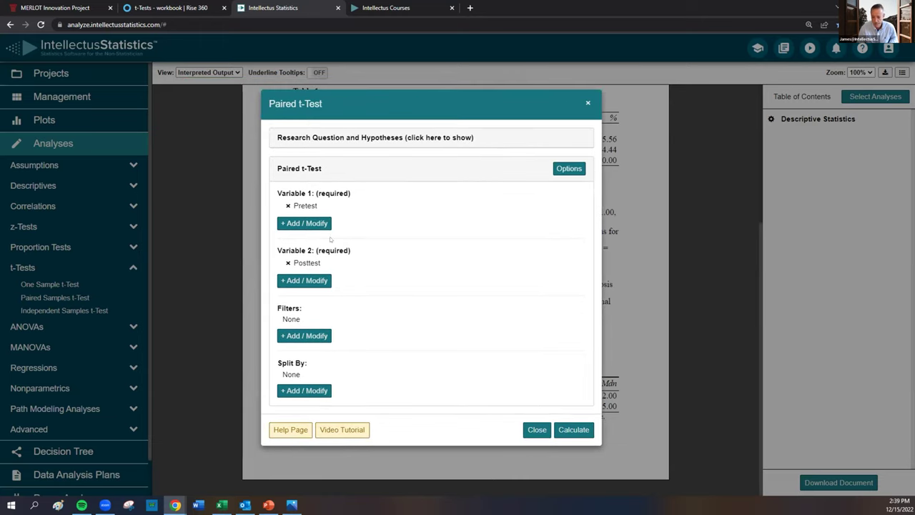
{"action": "left_click", "coordinate": [562, 429]}
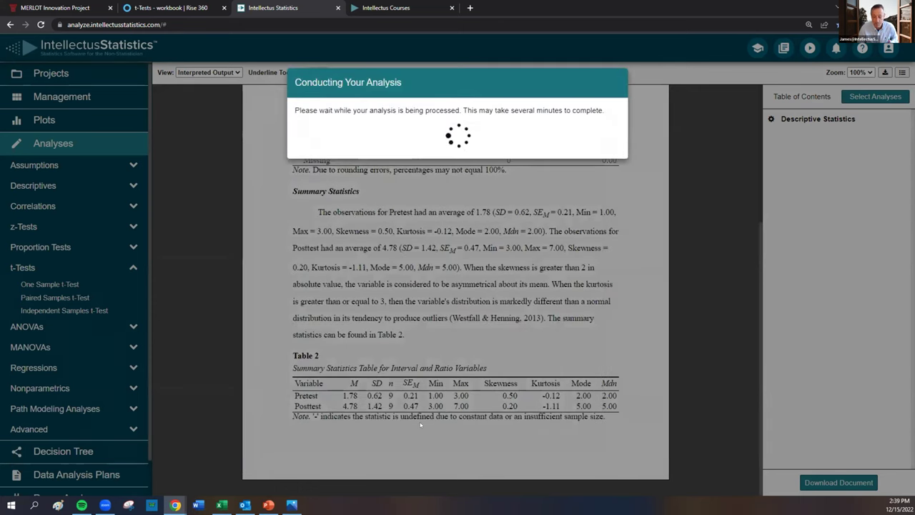
{"action": "scroll", "coordinate": [459, 393], "scroll_direction": "down", "scroll_amount": 3}
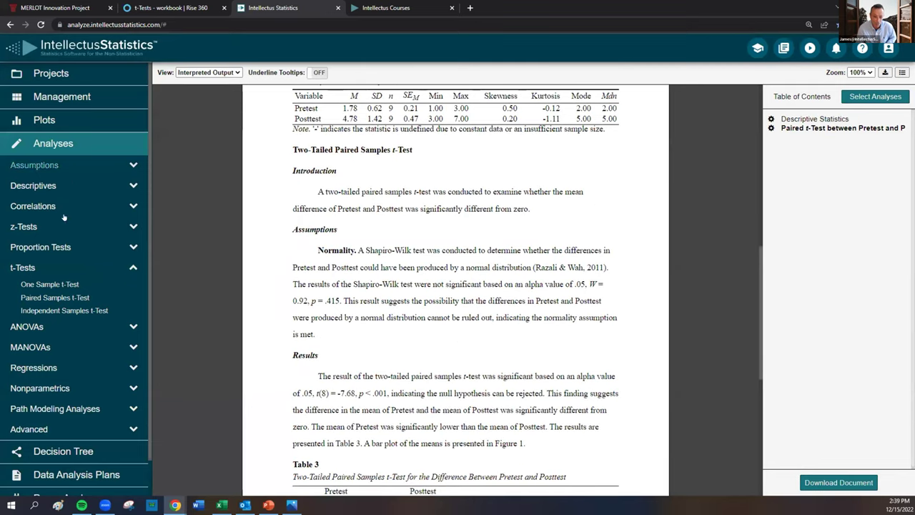
Step: Review the Assumptions section of the paired t-test, highlighting the Normality heading, the Shapiro-Wilk test, its p-value and the whole normality paragraph
{"action": "double_click", "coordinate": [303, 227]}
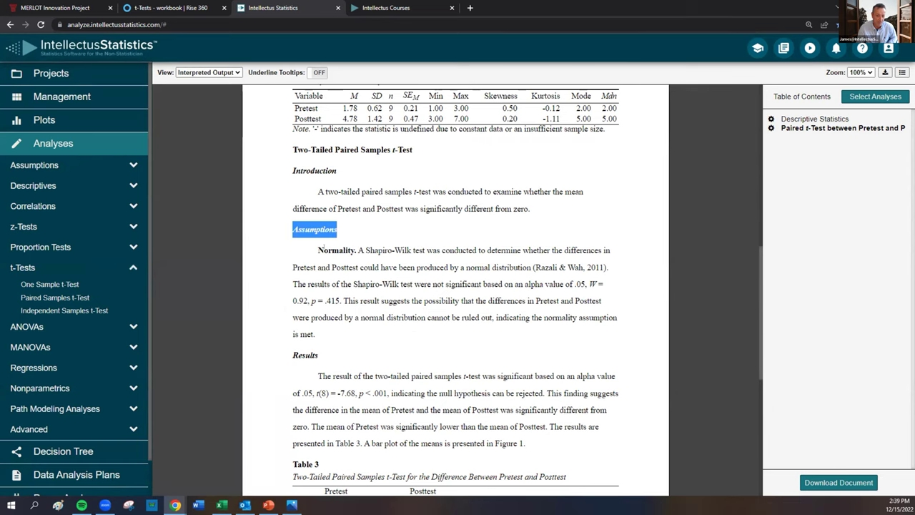
{"action": "double_click", "coordinate": [323, 248]}
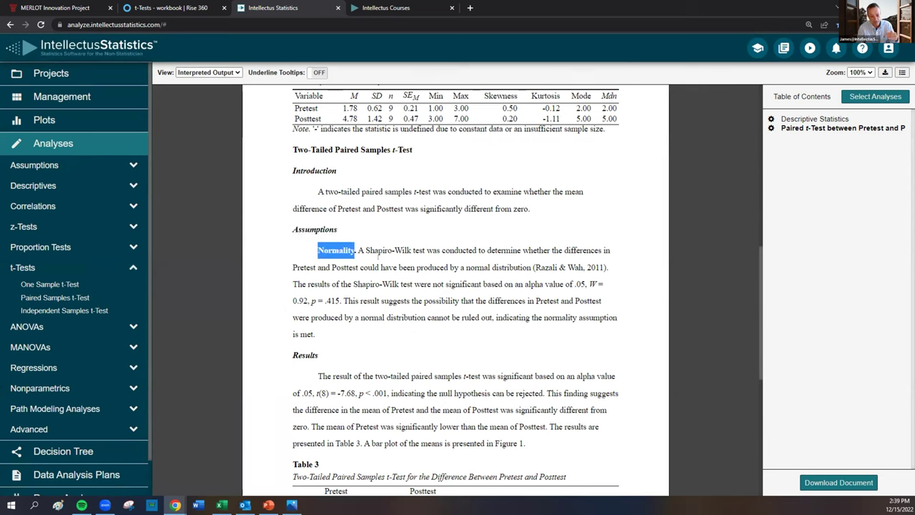
{"action": "left_click_drag", "start_coordinate": [365, 250], "coordinate": [425, 250]}
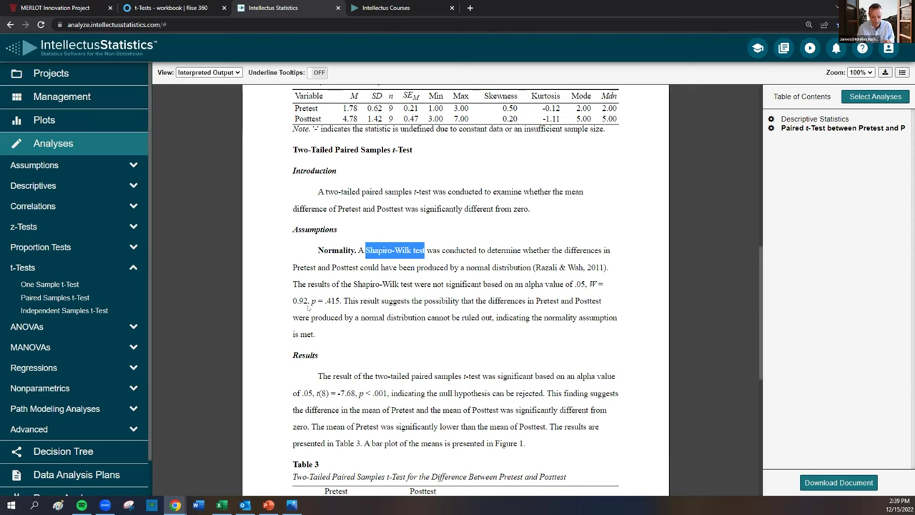
{"action": "left_click_drag", "start_coordinate": [293, 301], "coordinate": [343, 301]}
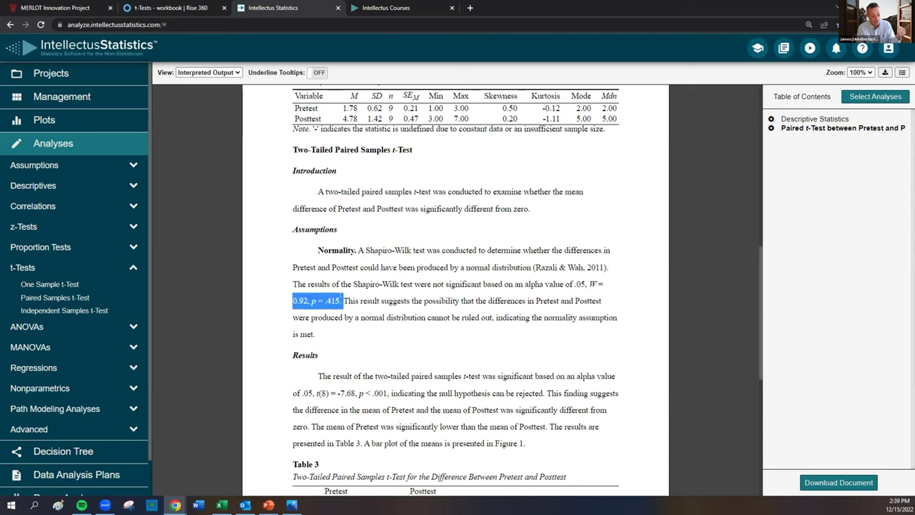
{"action": "left_click_drag", "start_coordinate": [292, 333], "coordinate": [300, 334]}
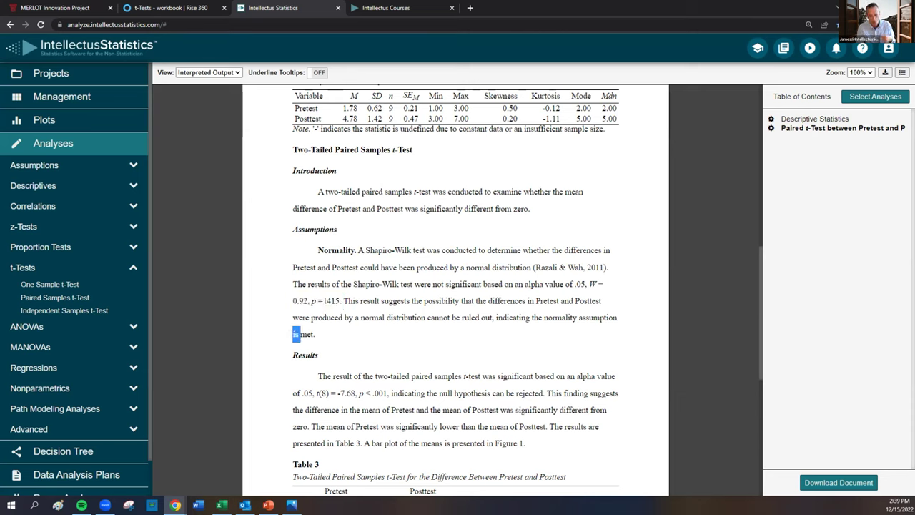
{"action": "left_click_drag", "start_coordinate": [325, 301], "coordinate": [341, 307]}
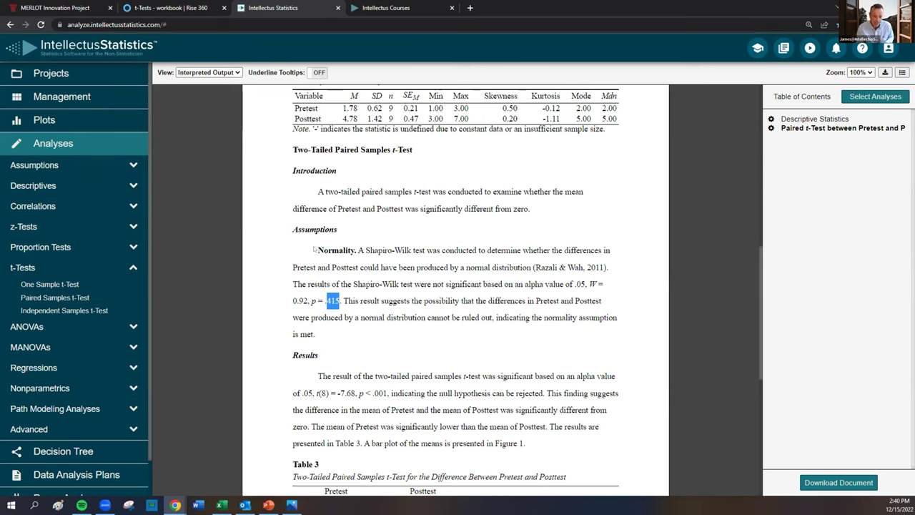
{"action": "left_click_drag", "start_coordinate": [314, 249], "coordinate": [391, 332]}
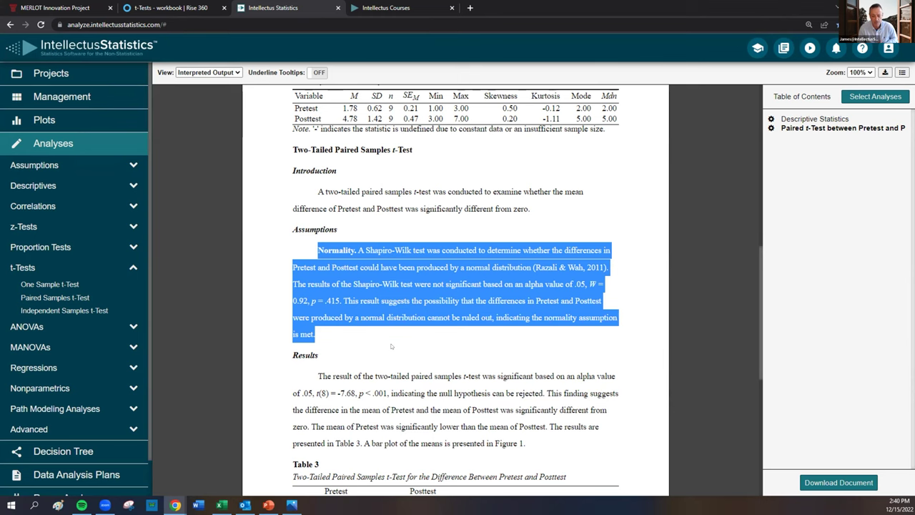
{"action": "left_click", "coordinate": [450, 351]}
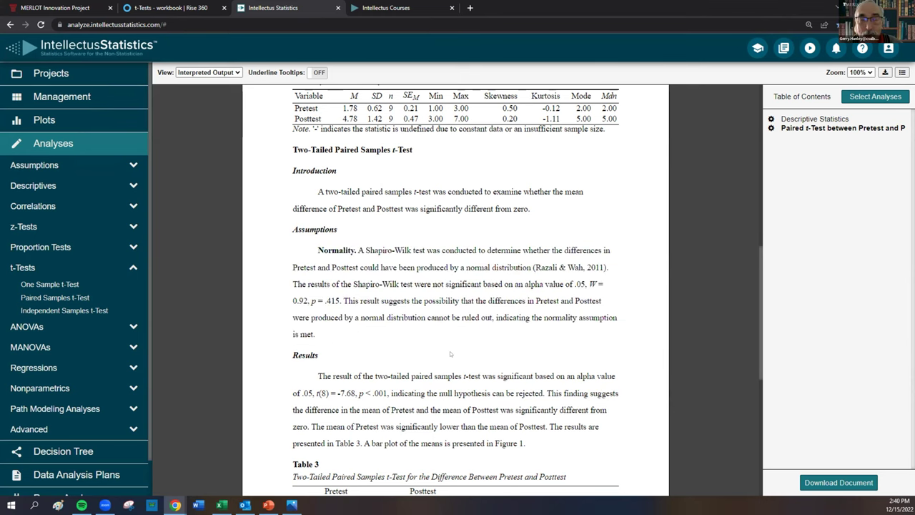
Step: Examine the paired t-test Results paragraph, Table 3 and the Figure 1 bar plot of means, including the plot's explanatory tooltip
{"action": "scroll", "coordinate": [449, 351], "scroll_direction": "down", "scroll_amount": 1}
{"action": "scroll", "coordinate": [514, 339], "scroll_direction": "down", "scroll_amount": 1}
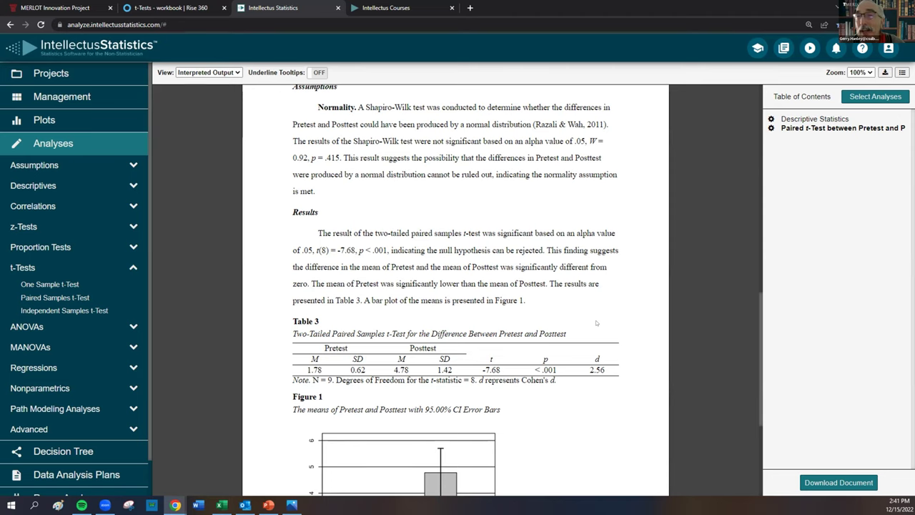
{"action": "scroll", "coordinate": [596, 323], "scroll_direction": "down", "scroll_amount": 3}
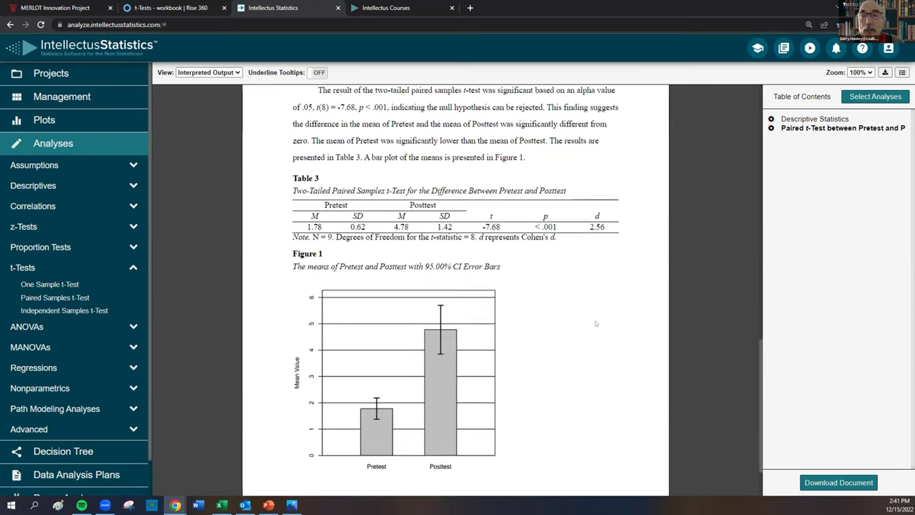
{"action": "left_click_drag", "start_coordinate": [759, 327], "coordinate": [770, 291]}
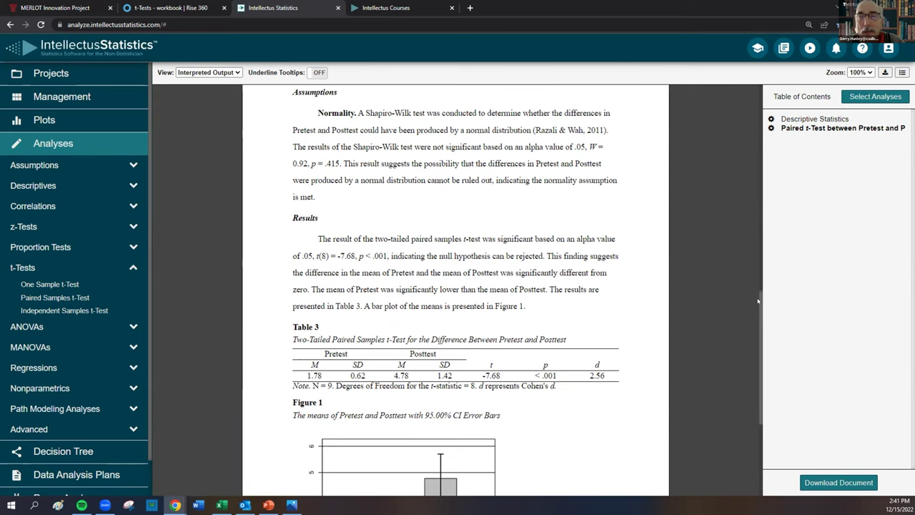
{"action": "left_click_drag", "start_coordinate": [757, 300], "coordinate": [764, 300]}
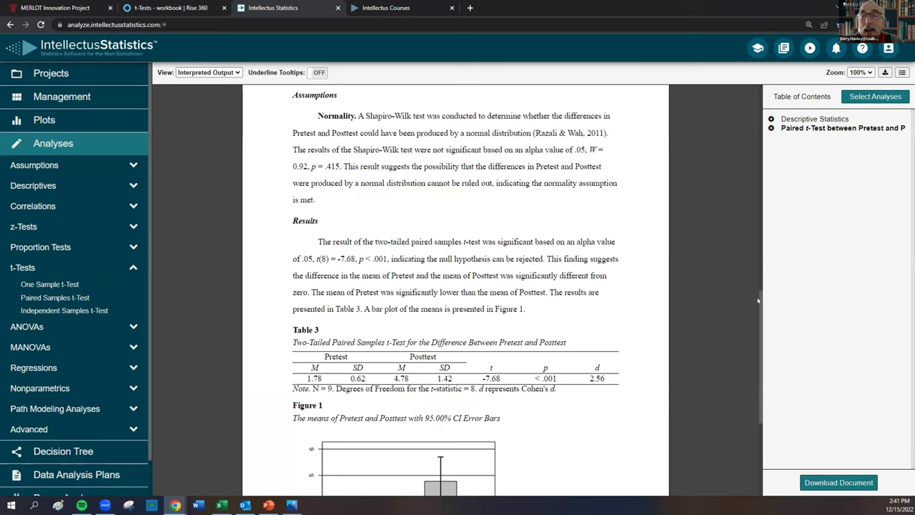
{"action": "left_click_drag", "start_coordinate": [759, 300], "coordinate": [759, 340]}
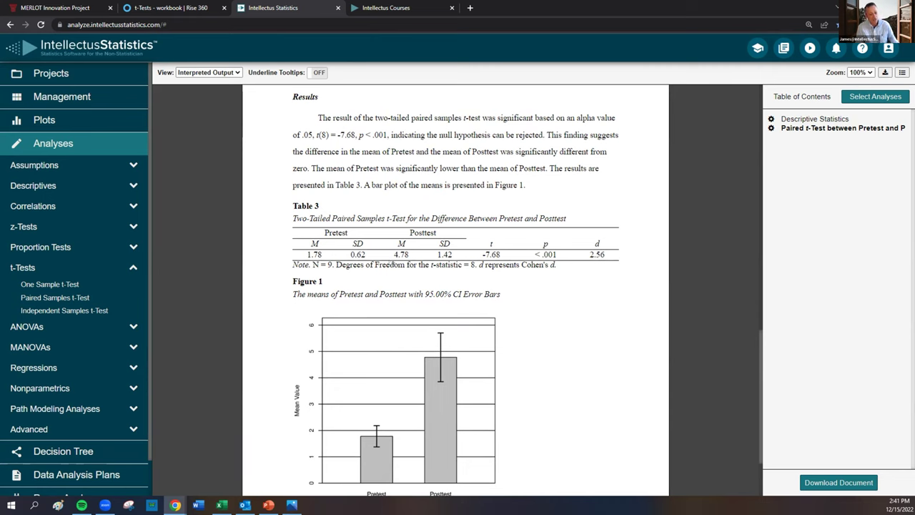
{"action": "mouse_move", "coordinate": [392, 264]}
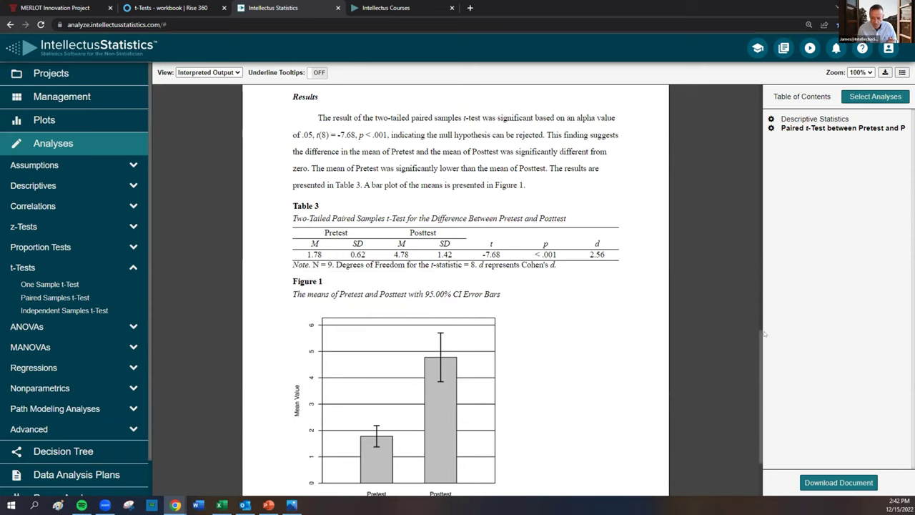
{"action": "left_click_drag", "start_coordinate": [759, 341], "coordinate": [764, 315]}
{"action": "scroll", "coordinate": [764, 340], "scroll_direction": "down", "scroll_amount": 1}
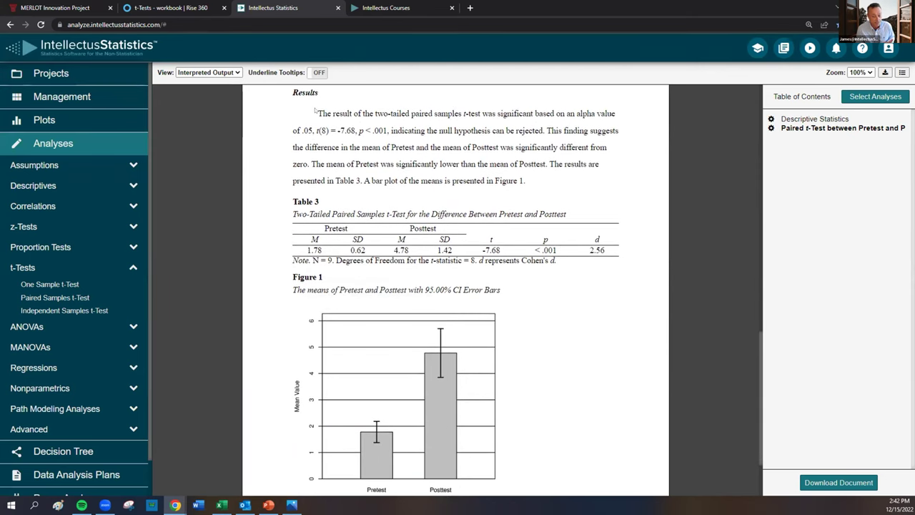
{"action": "double_click", "coordinate": [485, 113]}
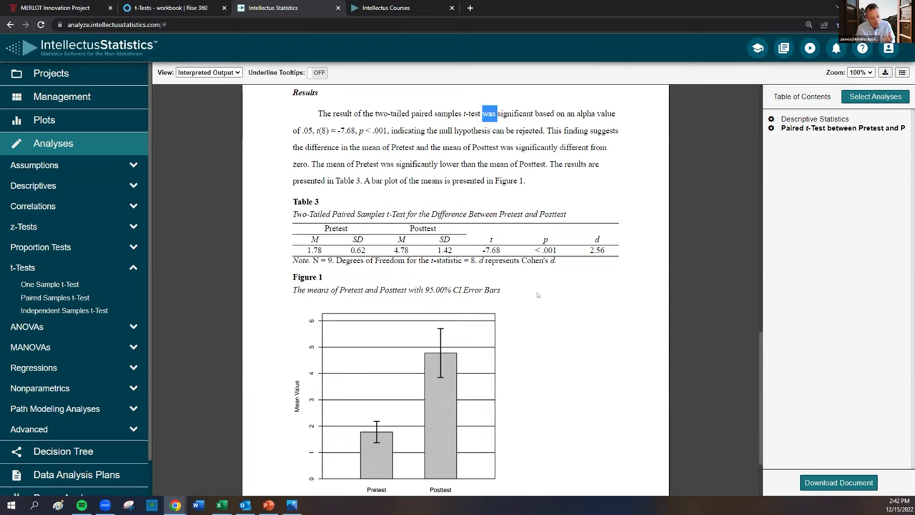
{"action": "mouse_move", "coordinate": [467, 422]}
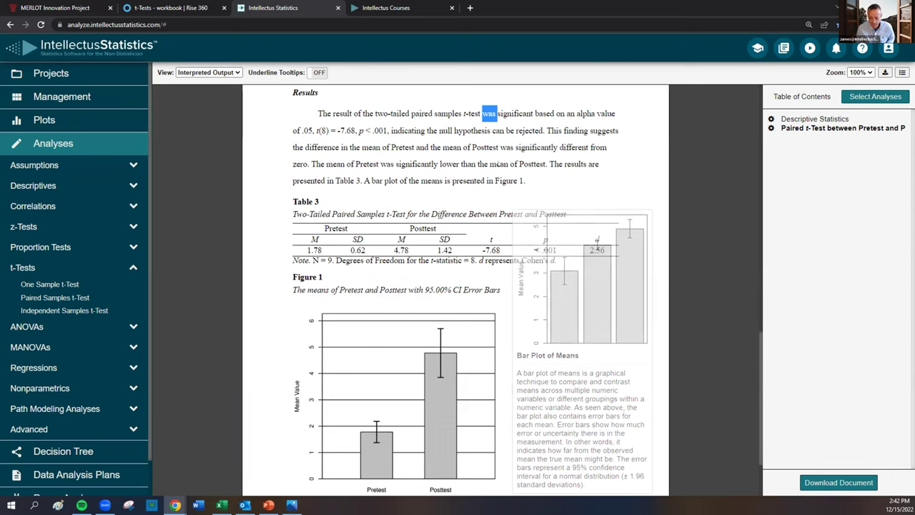
{"action": "mouse_move", "coordinate": [597, 240]}
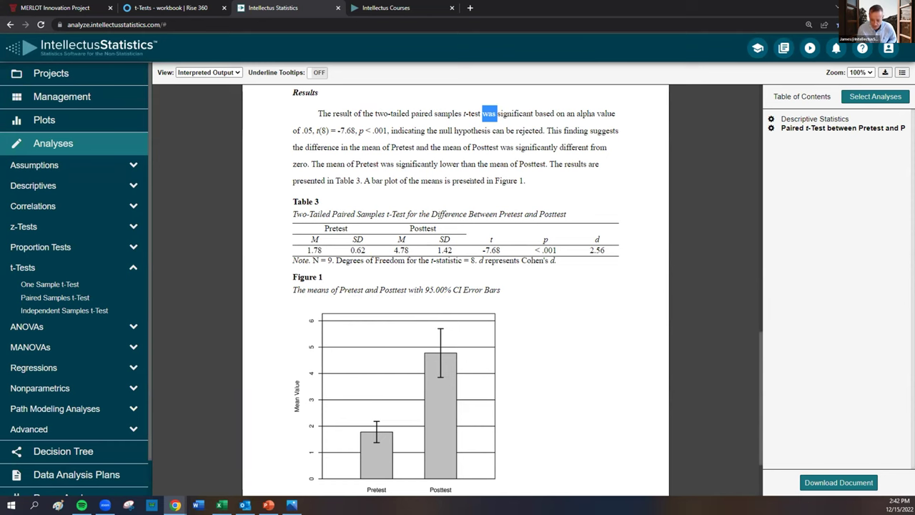
Step: Download the analysis report as a document and open the downloaded file in Word
{"action": "left_click", "coordinate": [820, 484]}
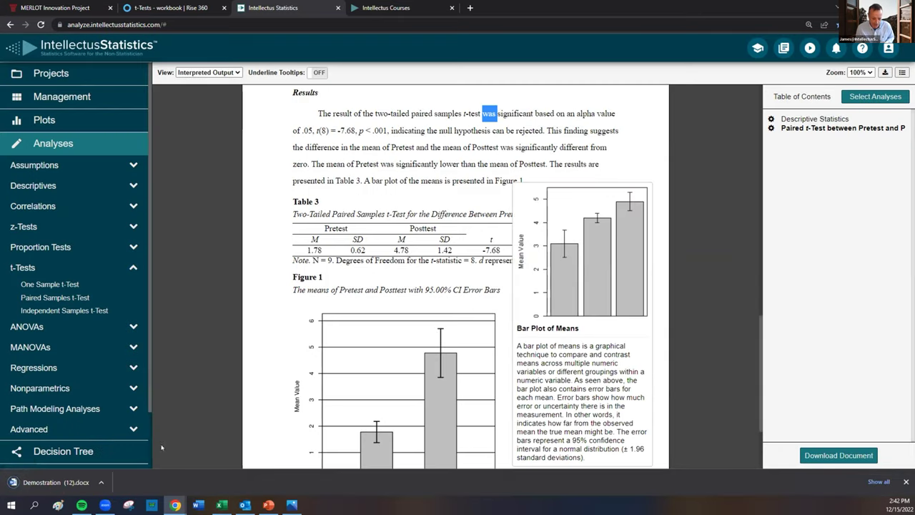
{"action": "left_click", "coordinate": [55, 482]}
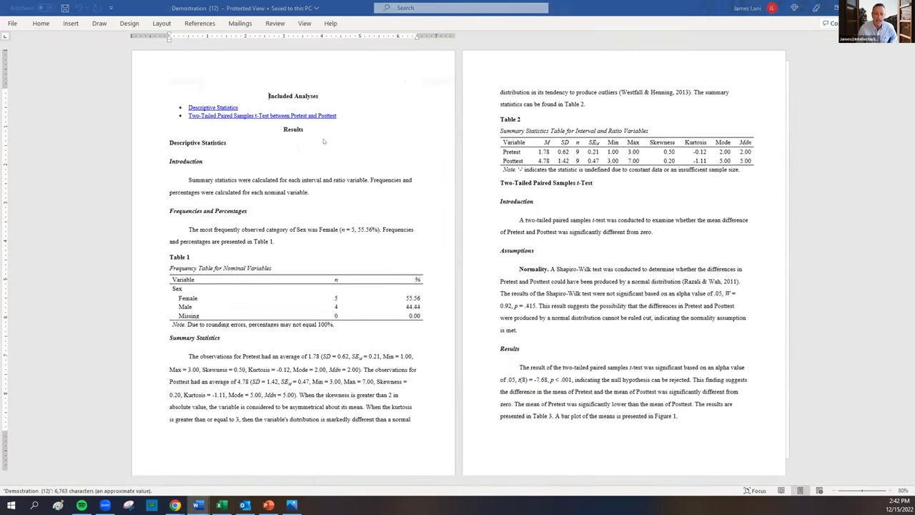
Step: Delete the Included Analyses heading and its two linked list entries from the start of the report
{"action": "left_click", "coordinate": [315, 135]}
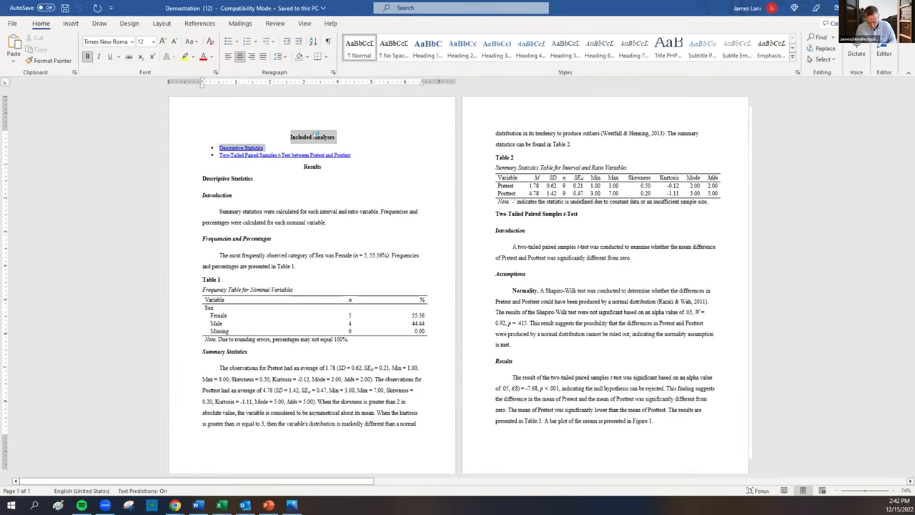
{"action": "left_click", "coordinate": [345, 155]}
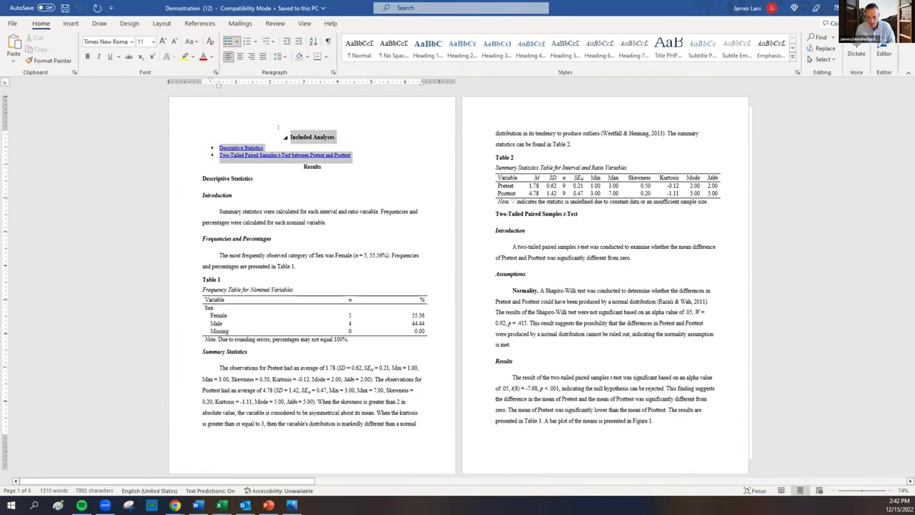
{"action": "left_click", "coordinate": [278, 127], "text": "shift"}
{"action": "key", "text": "Delete"}
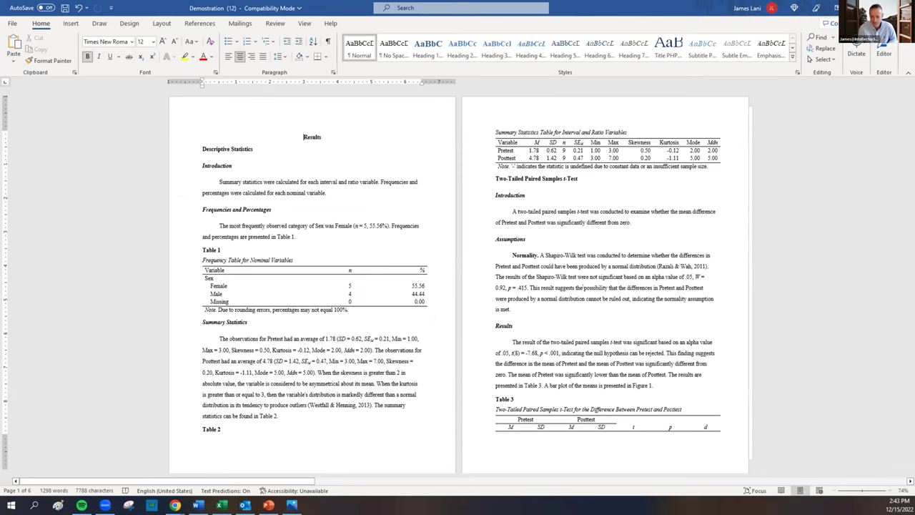
Step: Look through the report's tables, figure, references, glossaries and raw output, highlighting the Paired Samples t-Test glossary heading
{"action": "scroll", "coordinate": [583, 287], "scroll_direction": "down", "scroll_amount": 1}
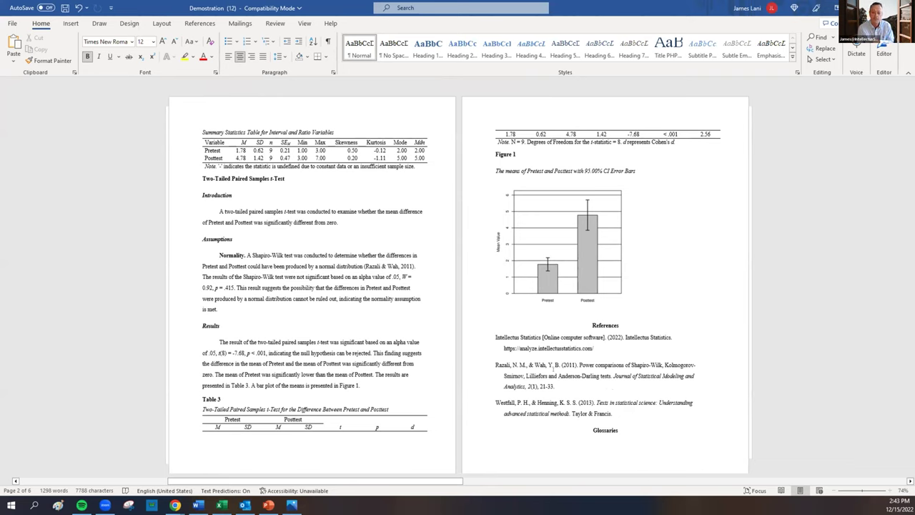
{"action": "scroll", "coordinate": [457, 286], "scroll_direction": "down", "scroll_amount": 1}
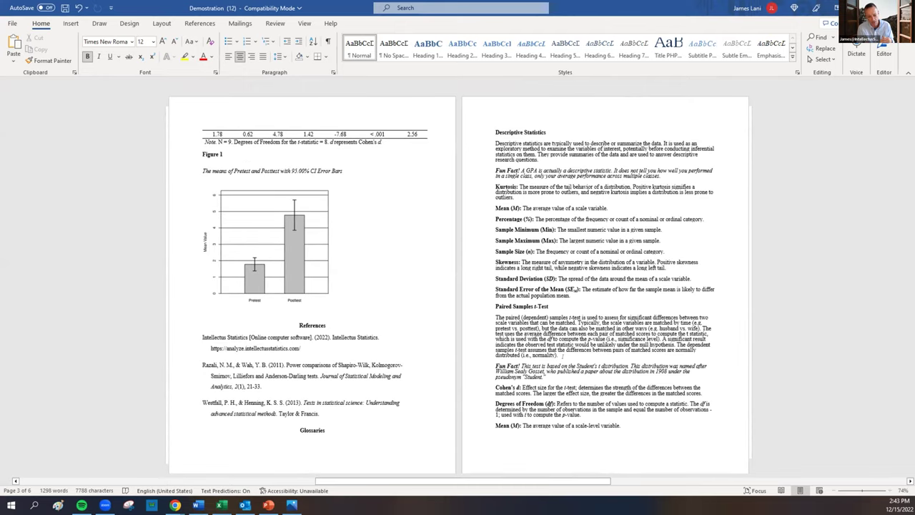
{"action": "scroll", "coordinate": [458, 286], "scroll_direction": "down", "scroll_amount": 1}
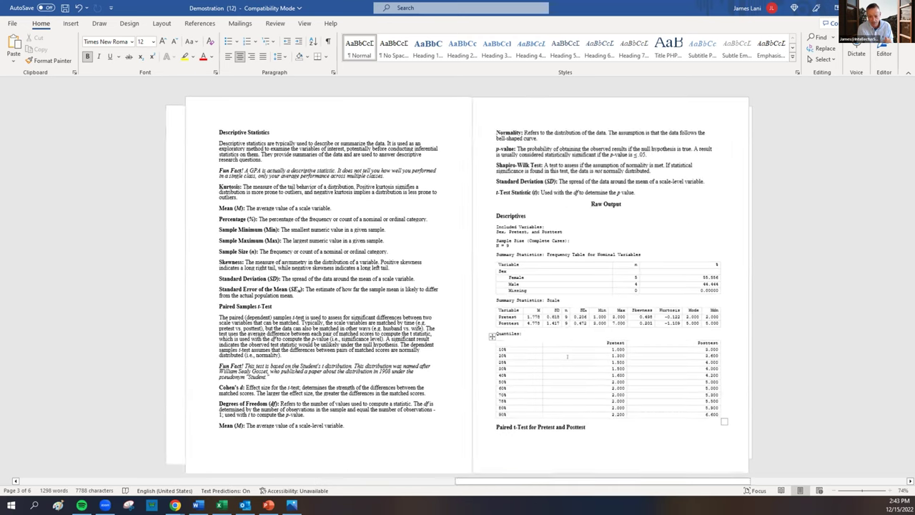
{"action": "scroll", "coordinate": [458, 286], "scroll_direction": "up", "scroll_amount": 1}
{"action": "scroll", "coordinate": [457, 286], "scroll_direction": "down", "scroll_amount": 1}
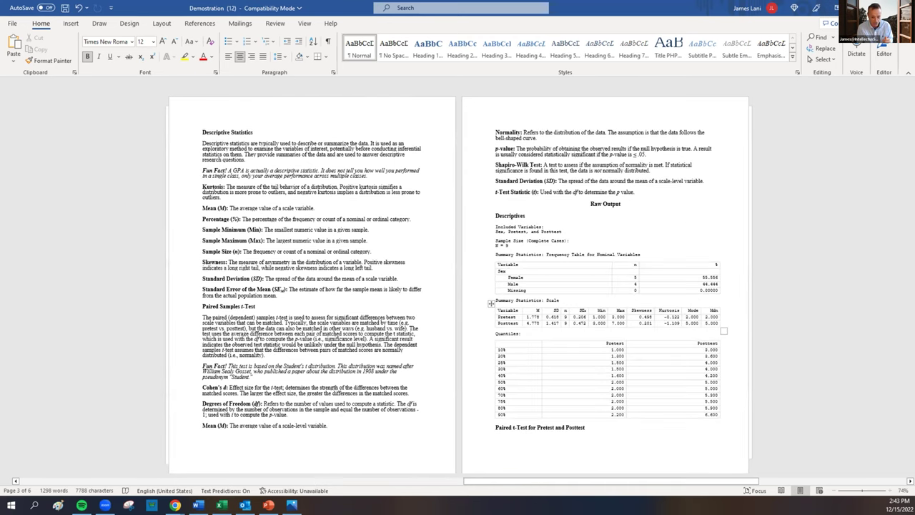
{"action": "left_click_drag", "start_coordinate": [201, 306], "coordinate": [255, 306]}
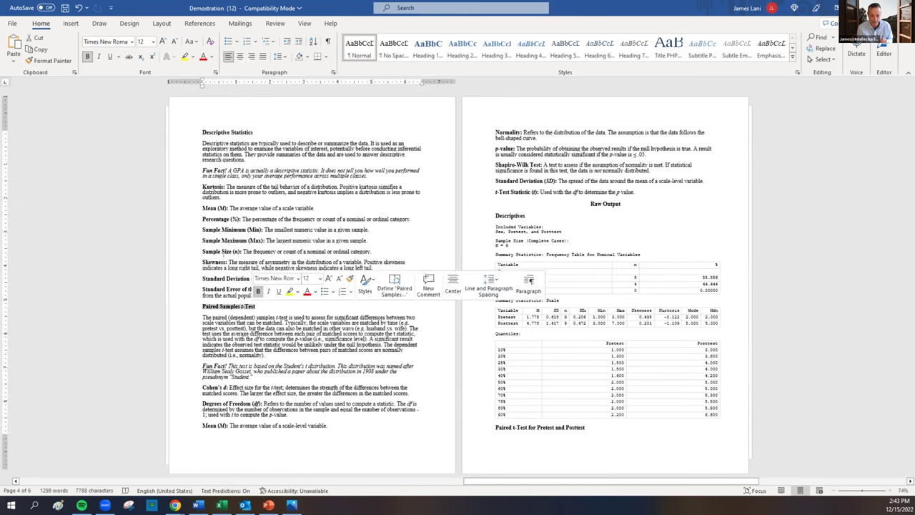
{"action": "left_click", "coordinate": [195, 133]}
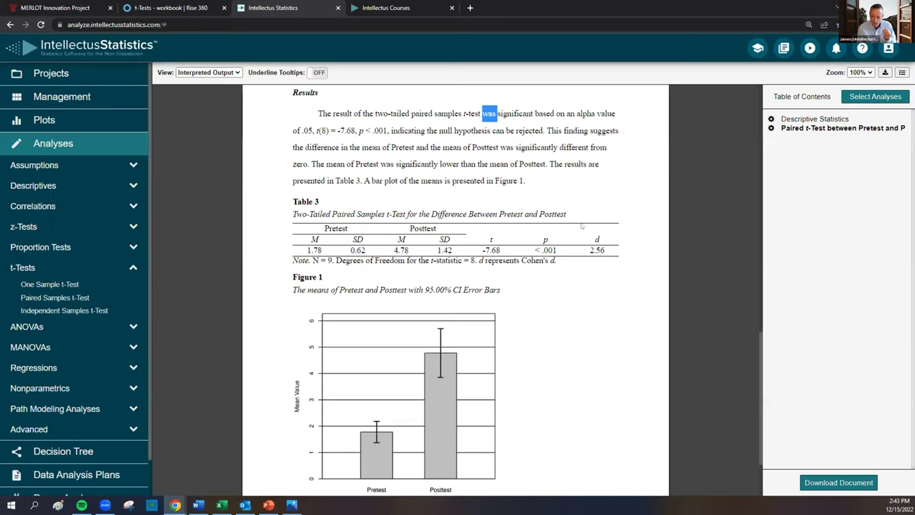
Step: Switch back to Intellectus Statistics and view the options available for the paired t-test analysis, leaving them unused
{"action": "left_click", "coordinate": [582, 196]}
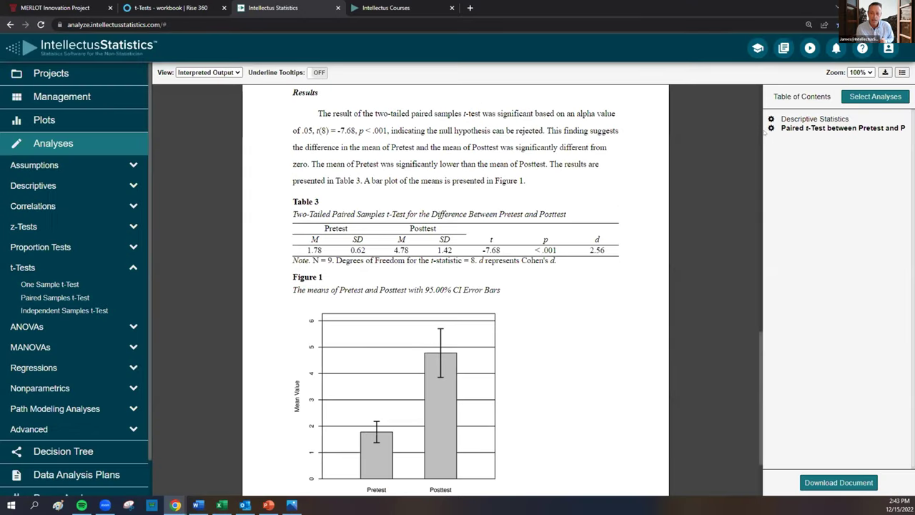
{"action": "scroll", "coordinate": [712, 140], "scroll_direction": "up", "scroll_amount": 1}
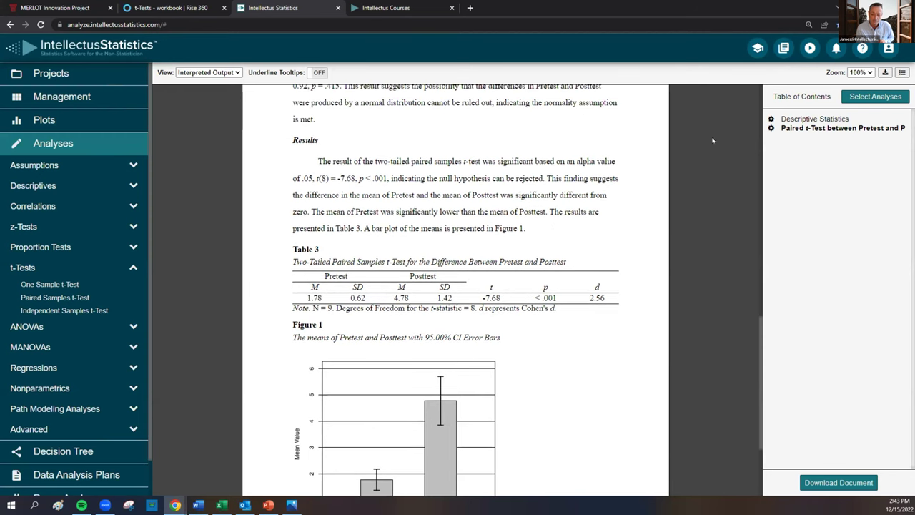
{"action": "left_click", "coordinate": [769, 127]}
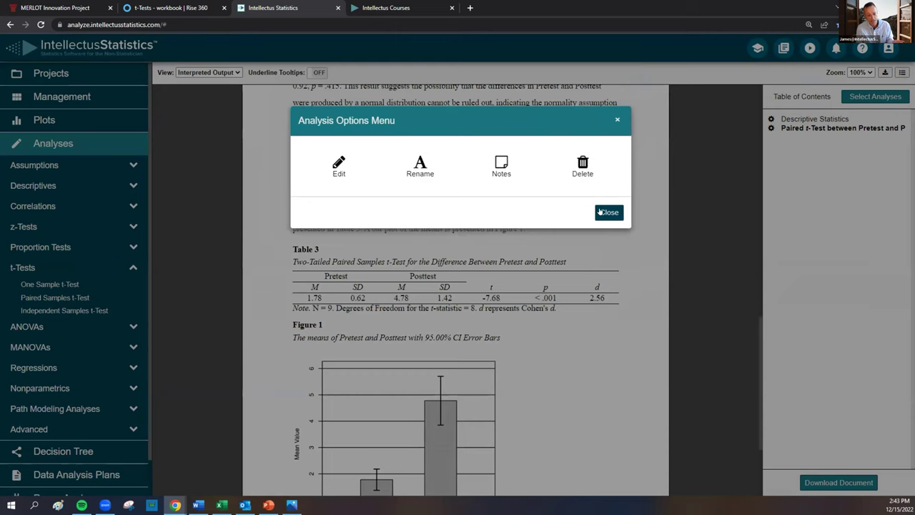
{"action": "left_click", "coordinate": [599, 211]}
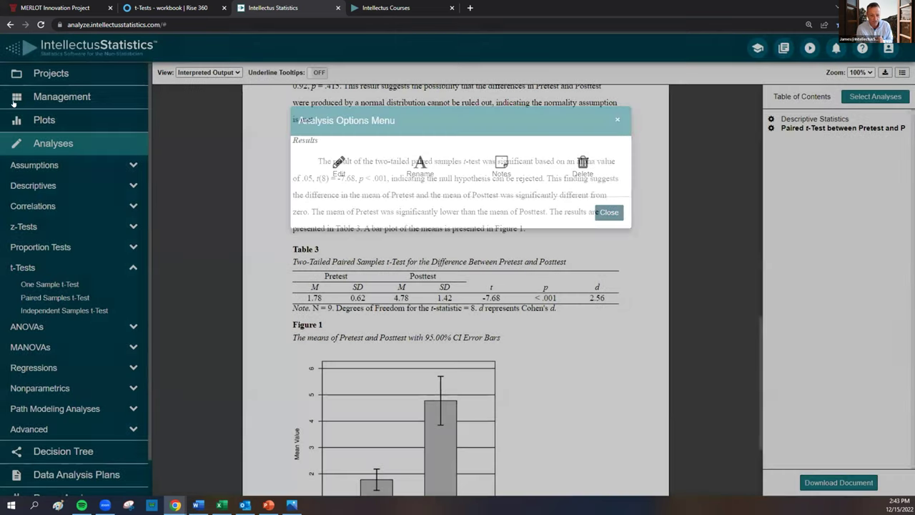
Step: Open the project notes of the Demostration project from the project list
{"action": "left_click", "coordinate": [44, 74]}
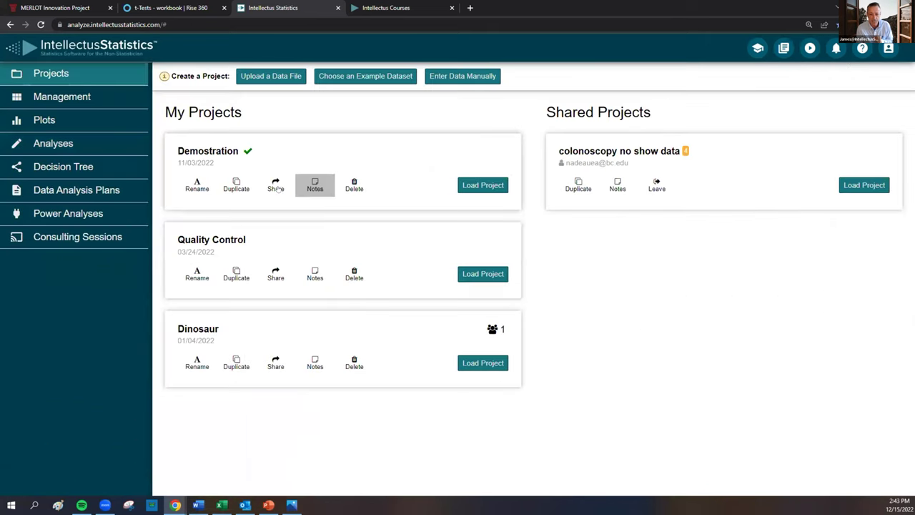
{"action": "left_click", "coordinate": [307, 183]}
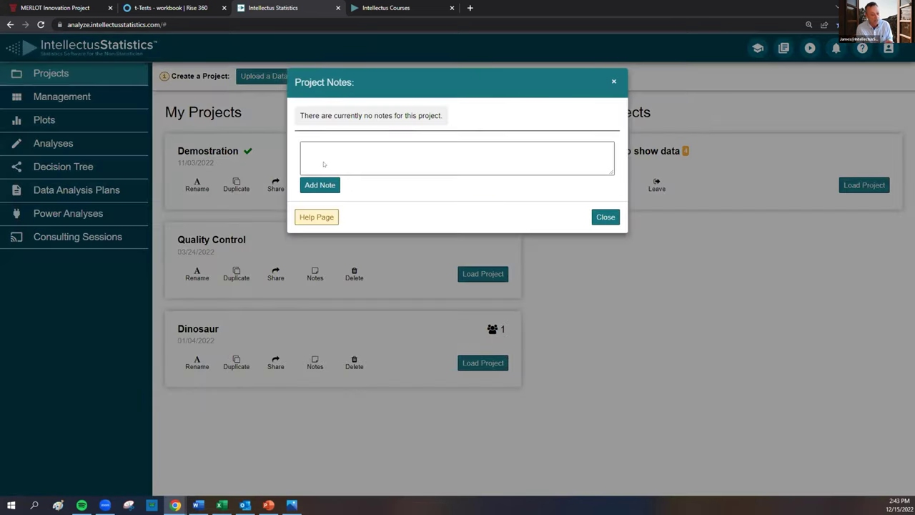